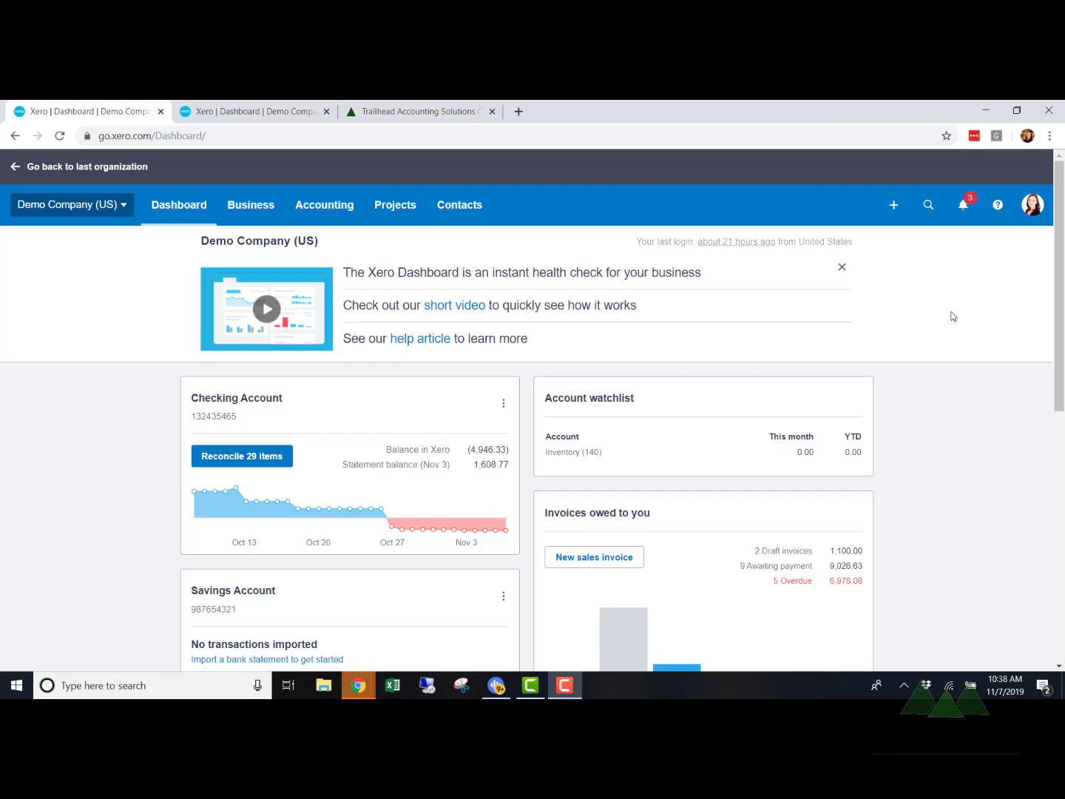
Show the sales invoices on the Awaiting Payment tab: 9 invoices totaling 9,026.63 USD.
left_click(260, 206)
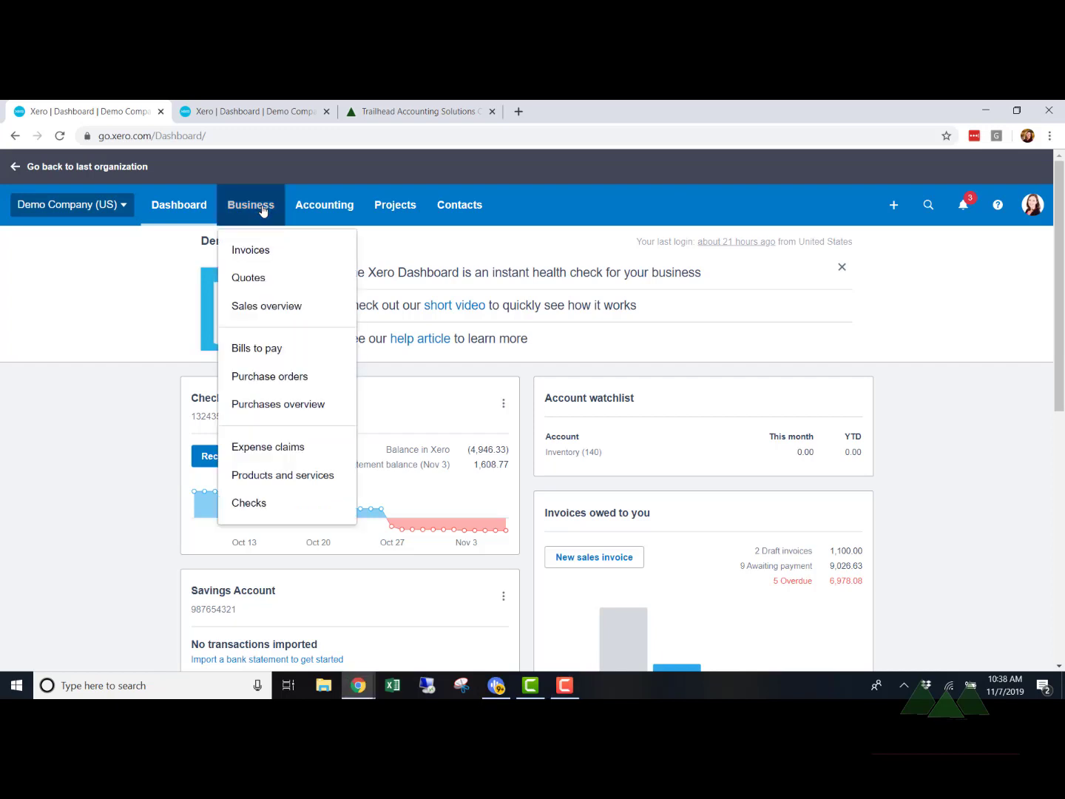
left_click(271, 256)
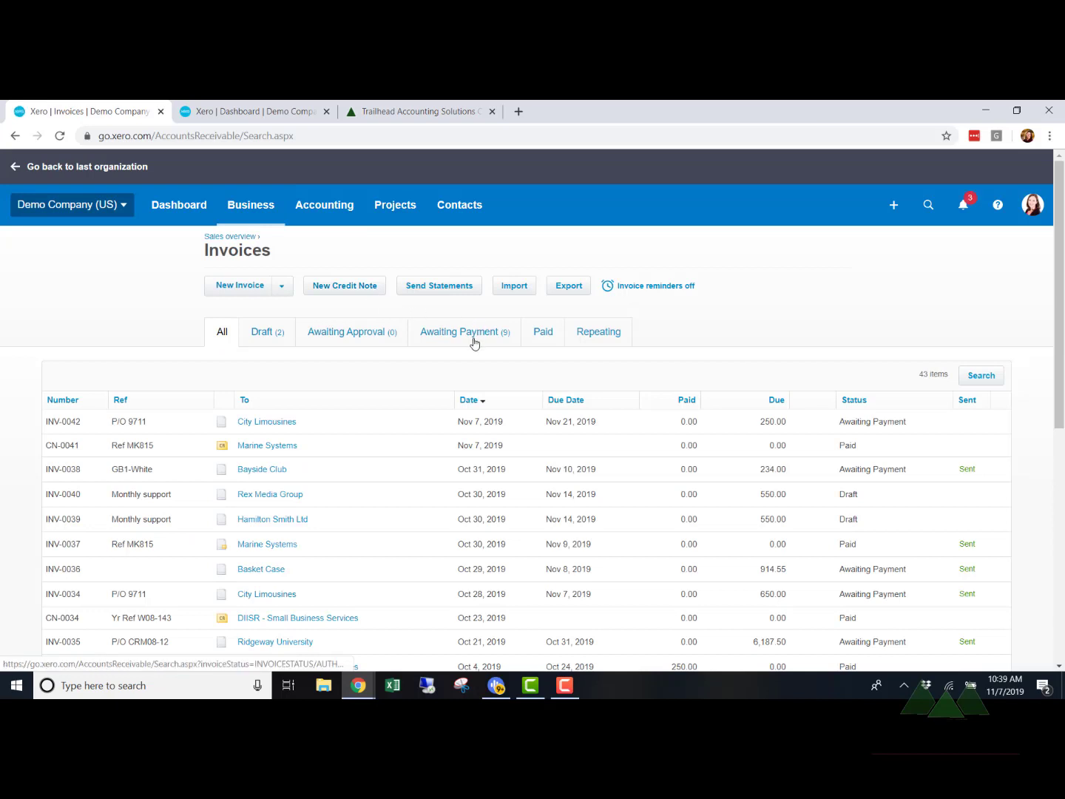
left_click(475, 337)
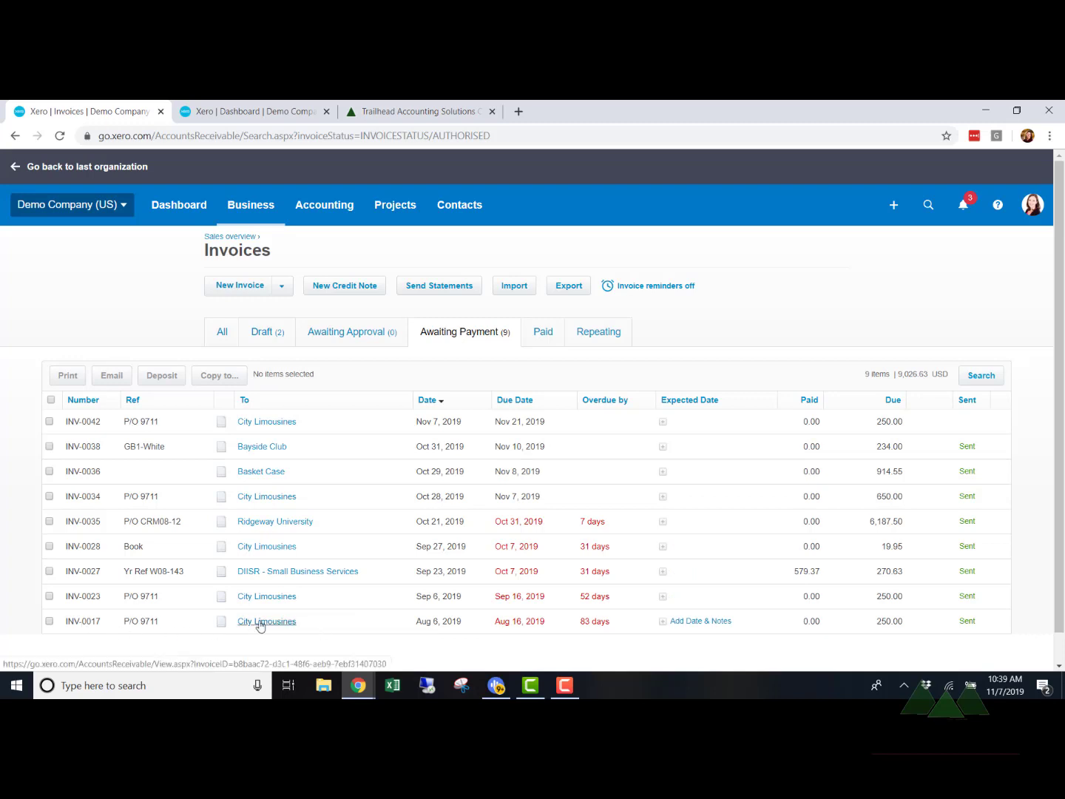
Open City Limousines' invoice INV-0017 and review its 250.00 total, including the payment section.
left_click(261, 626)
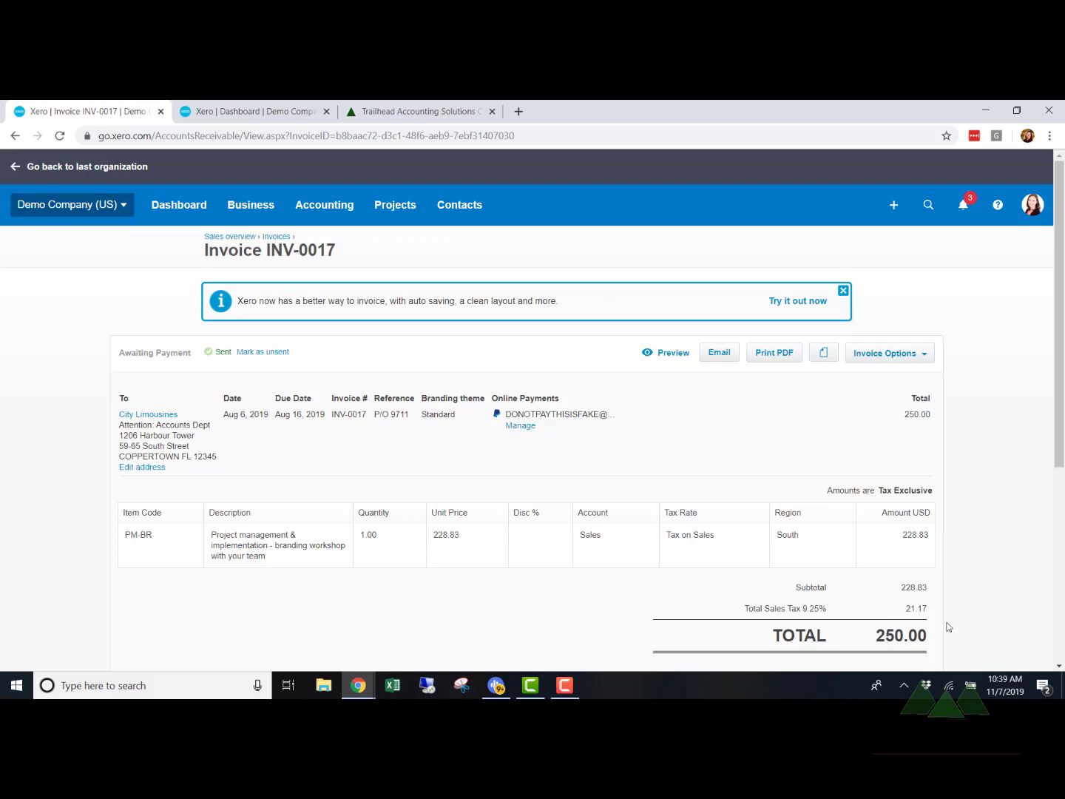
scroll(913, 630, "down", 2)
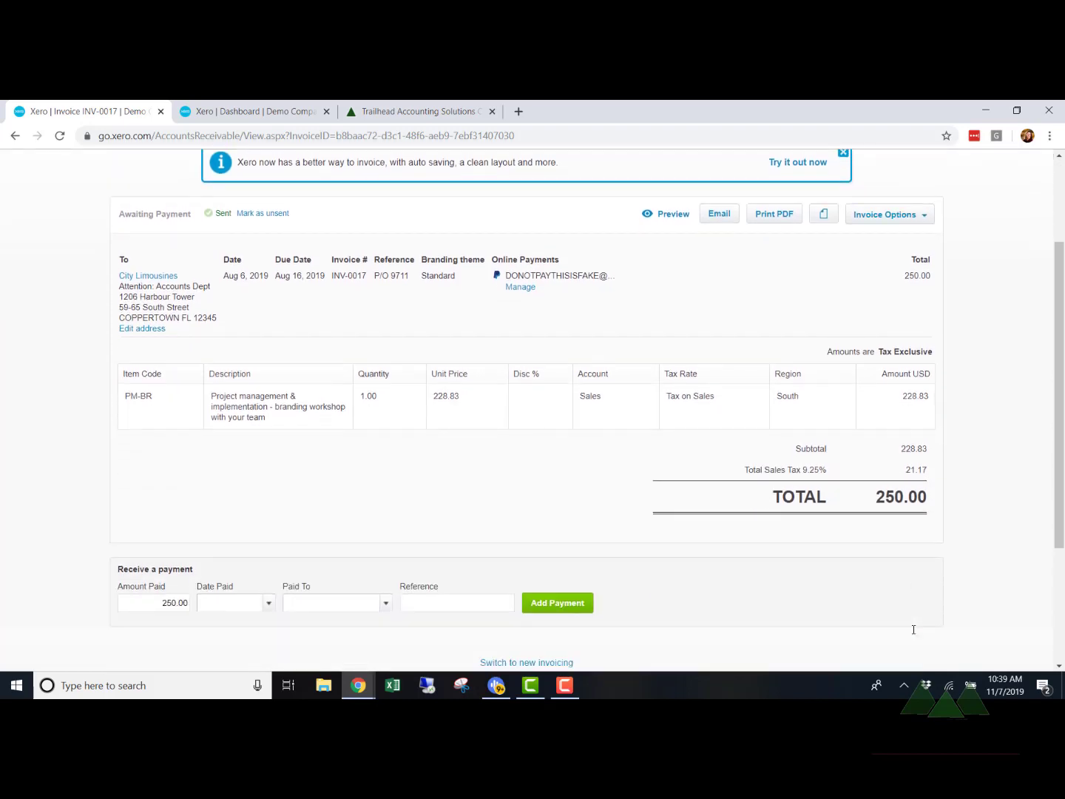
scroll(914, 629, "up", 2)
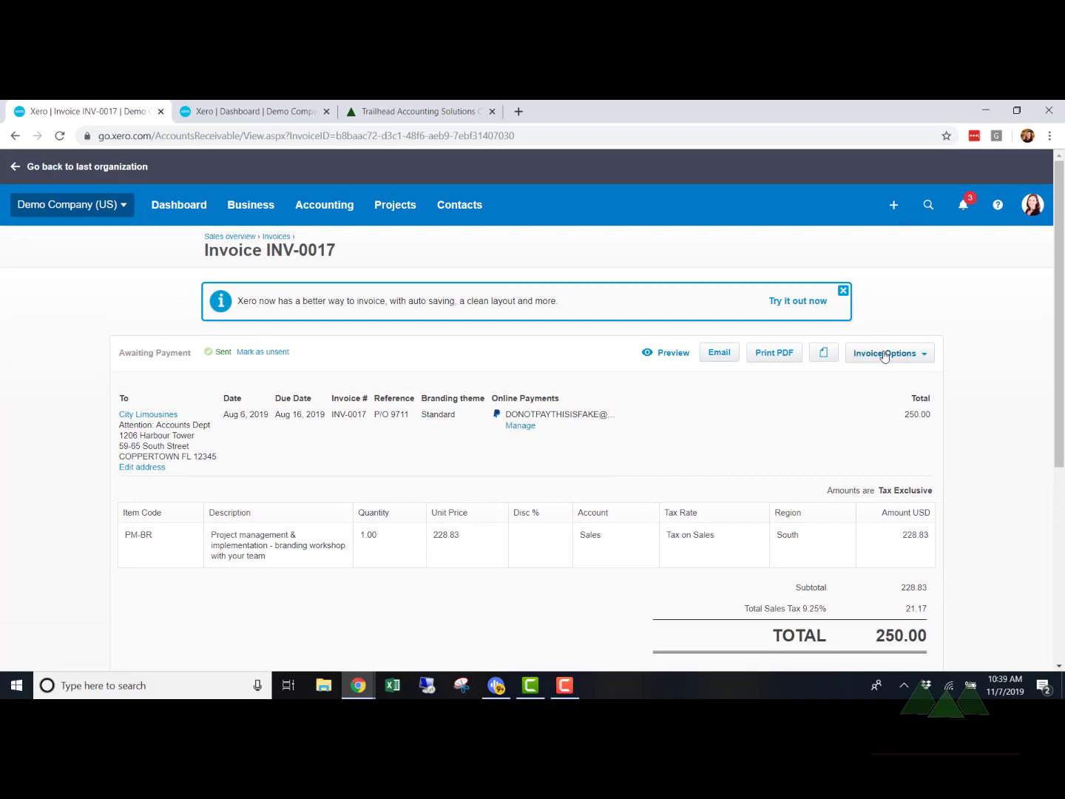
Create a credit note from invoice INV-0017, dated December 7, 2019.
left_click(884, 353)
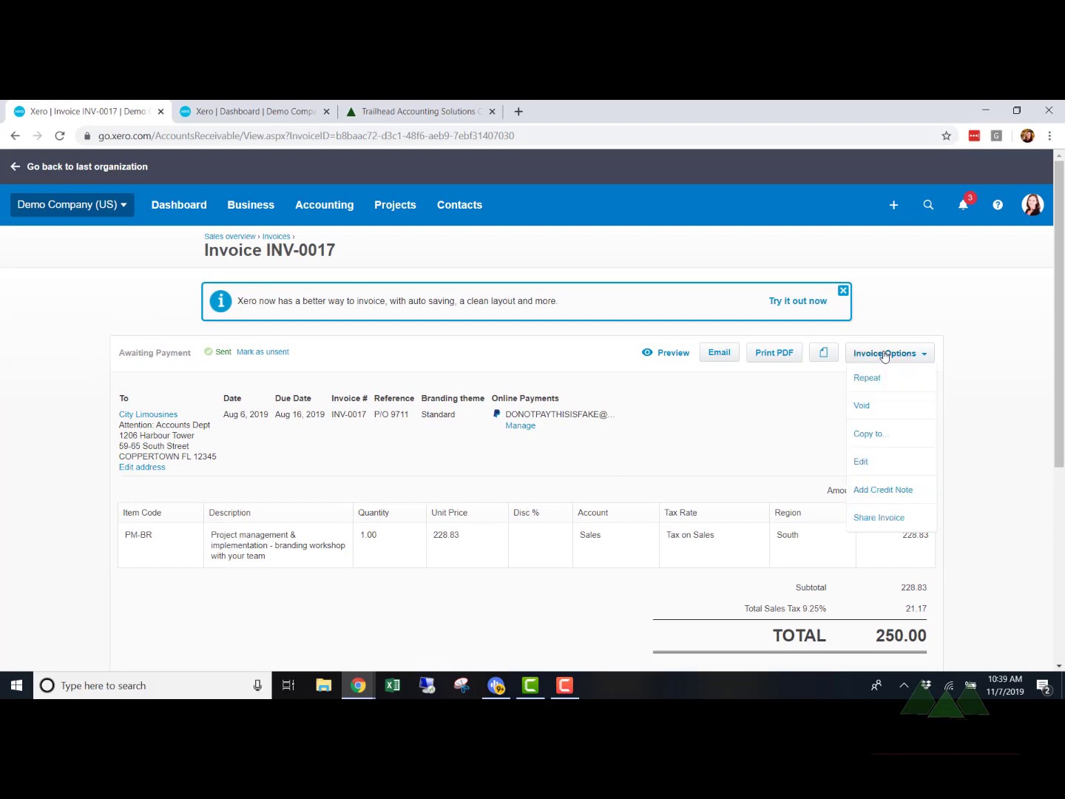
left_click(889, 495)
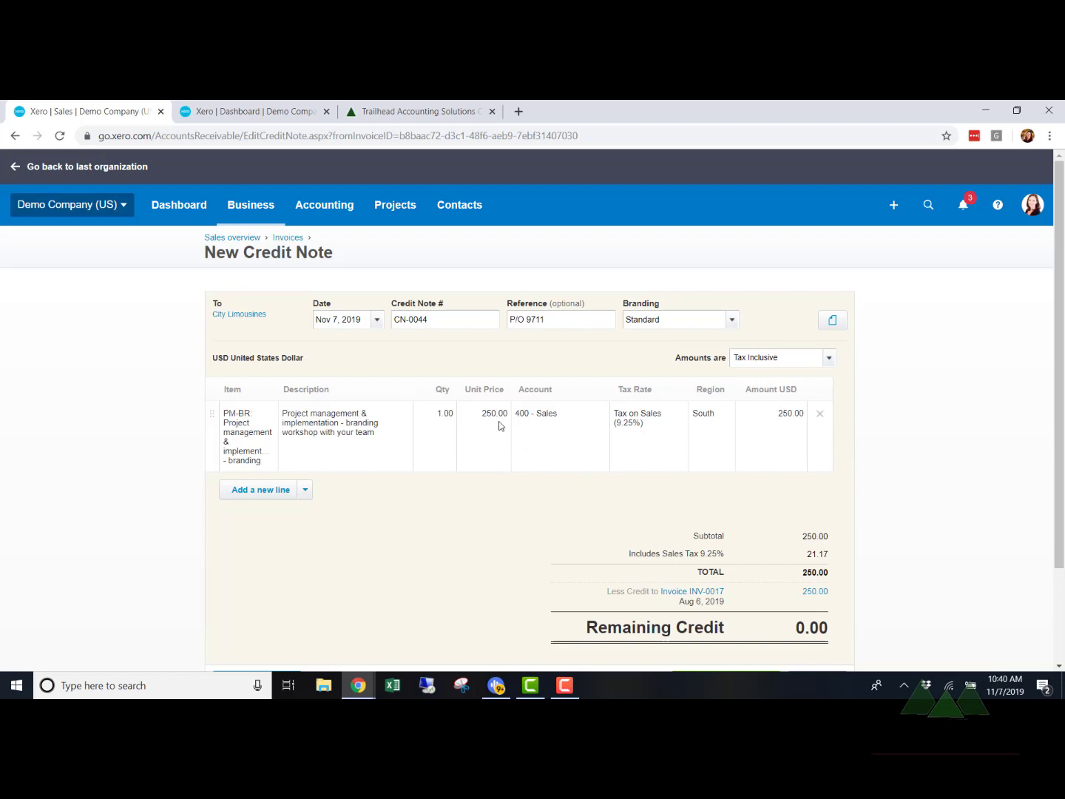
left_click(369, 318)
left_click(525, 344)
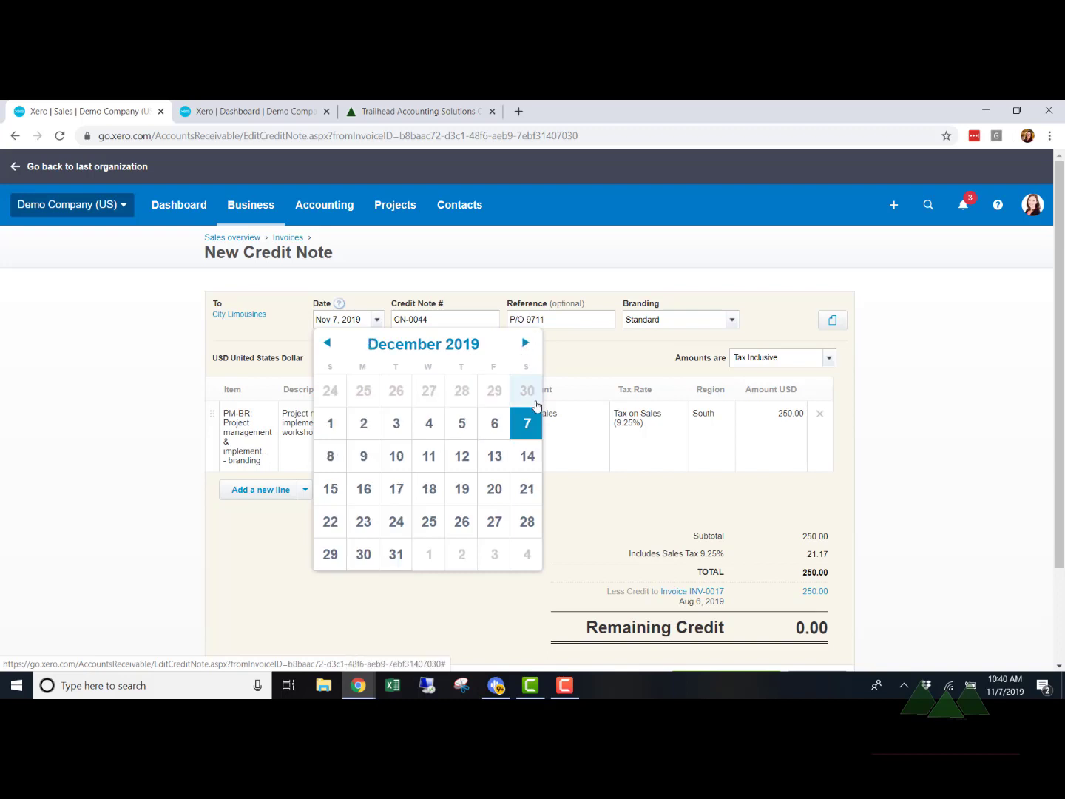
left_click(526, 433)
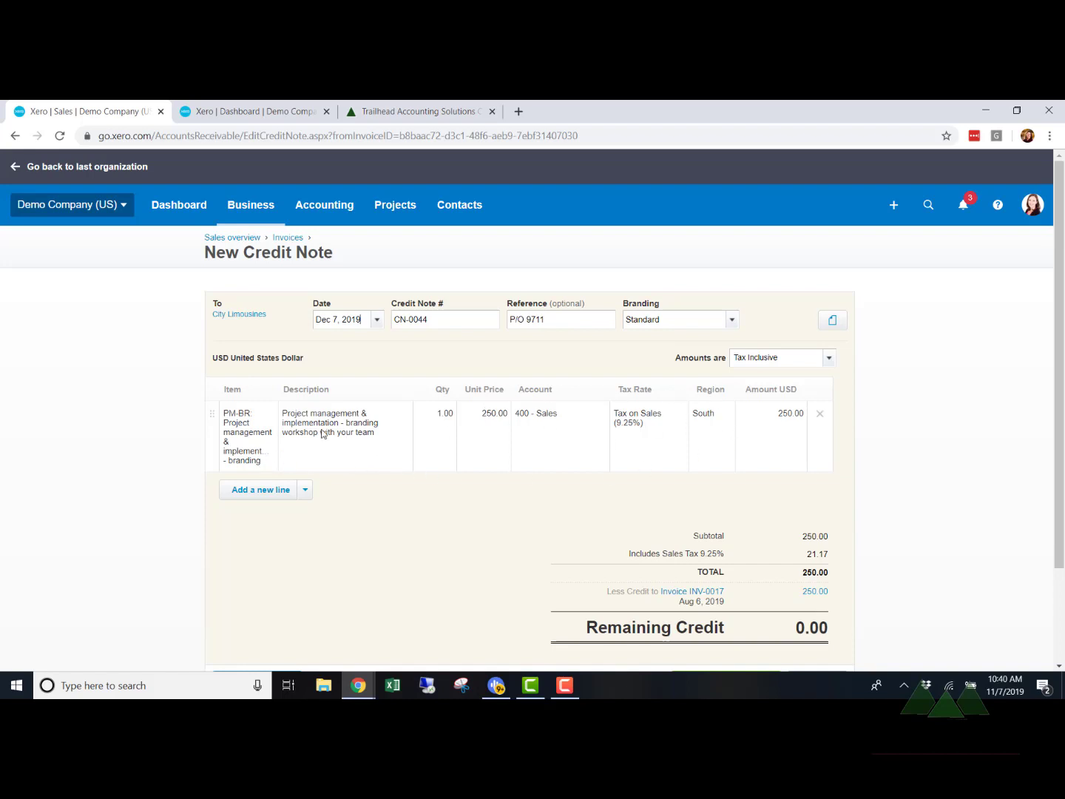
Append 'Write off to bad debt, customer never received services this month.' on a new description line.
left_click(556, 418)
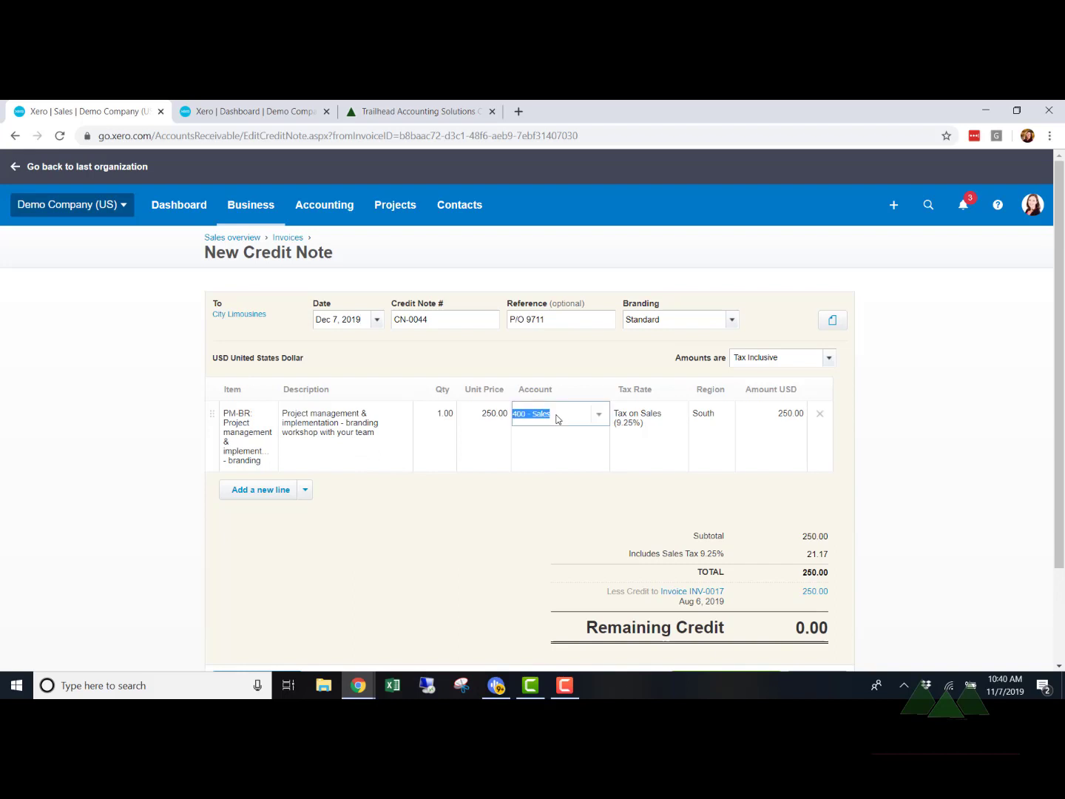
left_click(330, 450)
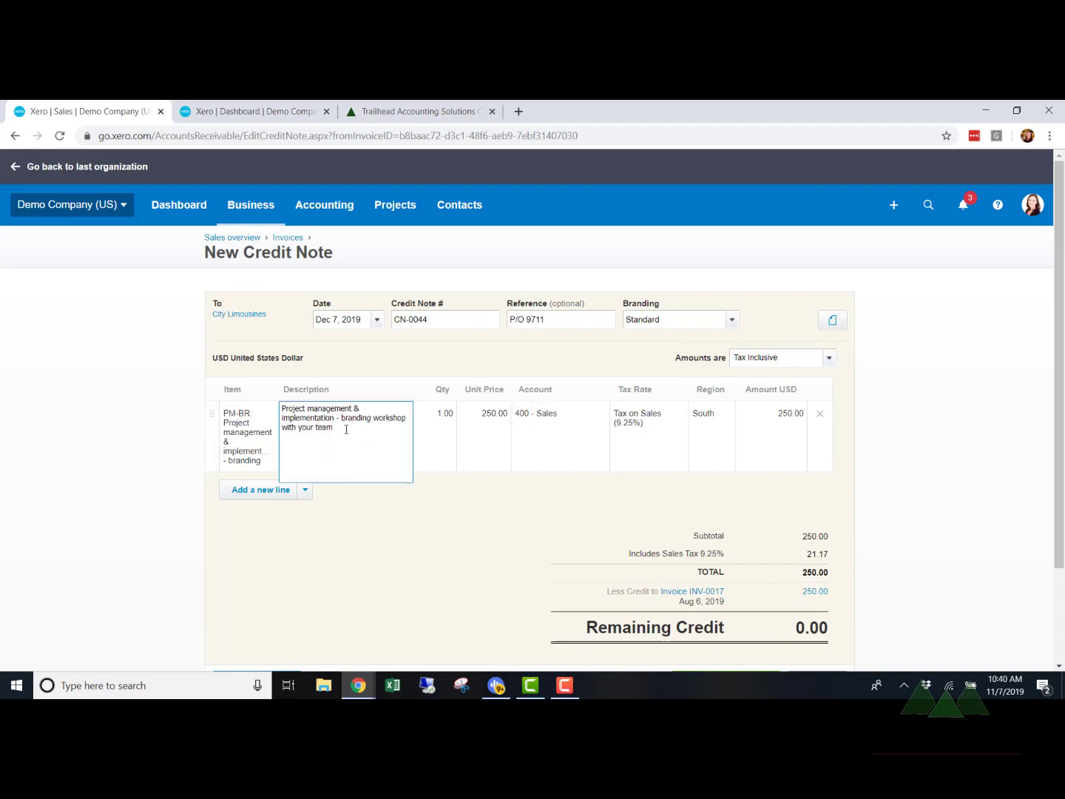
key("Return")
key("Return")
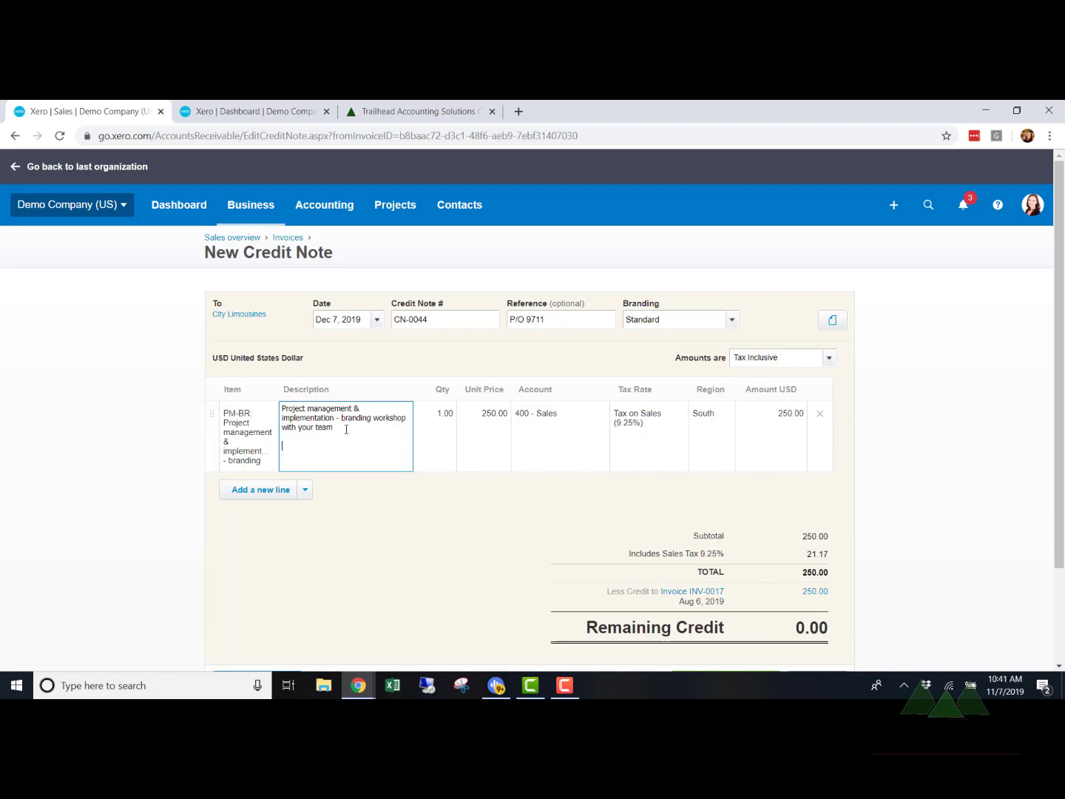
key("Return")
key("Return")
type("Write off to bad debt, customer never r")
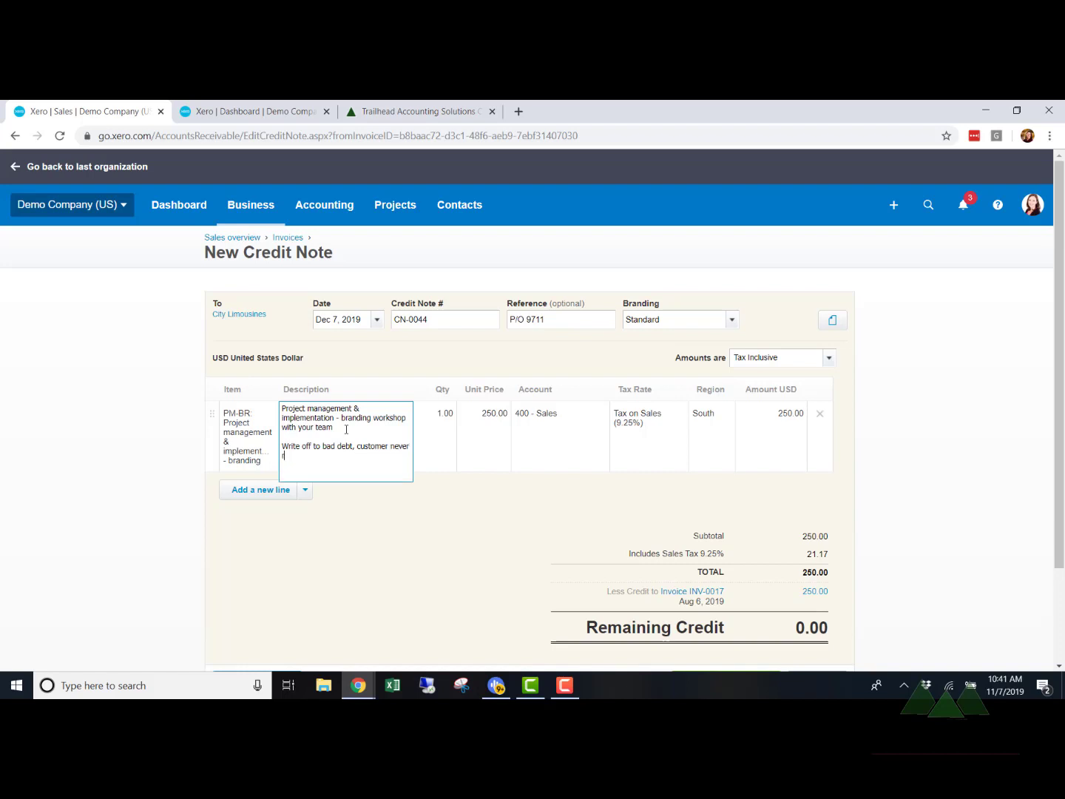
type("eceived services this month")
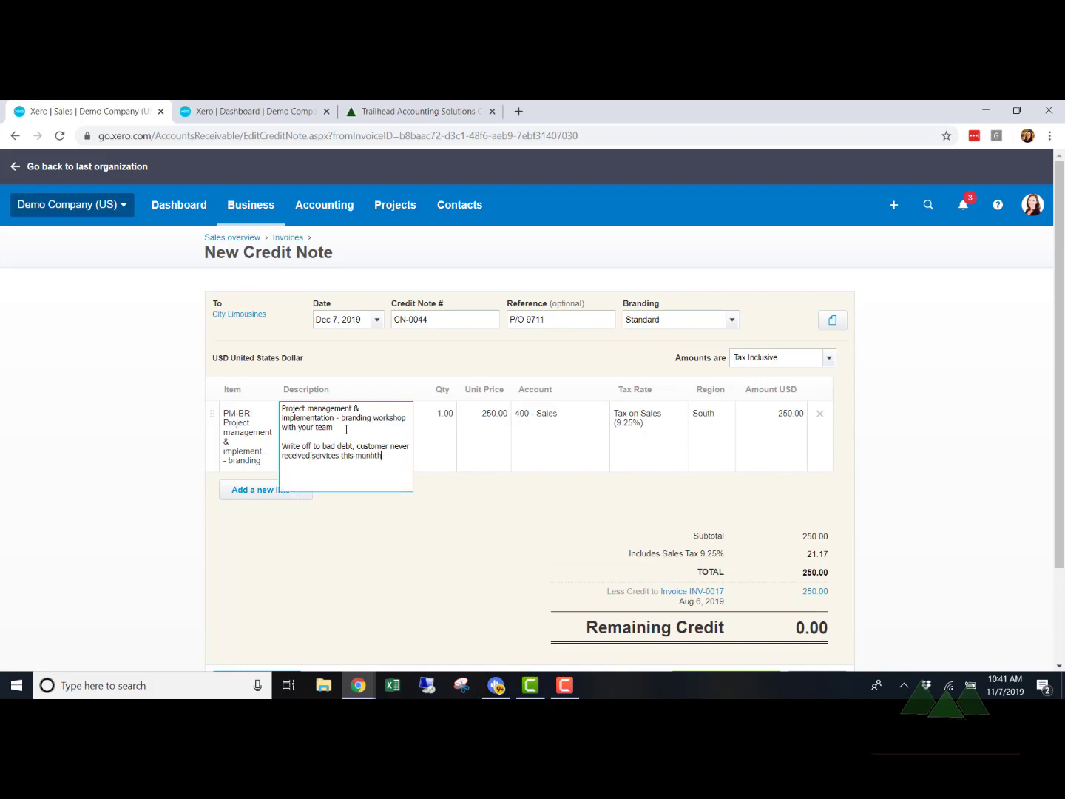
key("BackSpace")
key("BackSpace")
type("th.")
key("Tab")
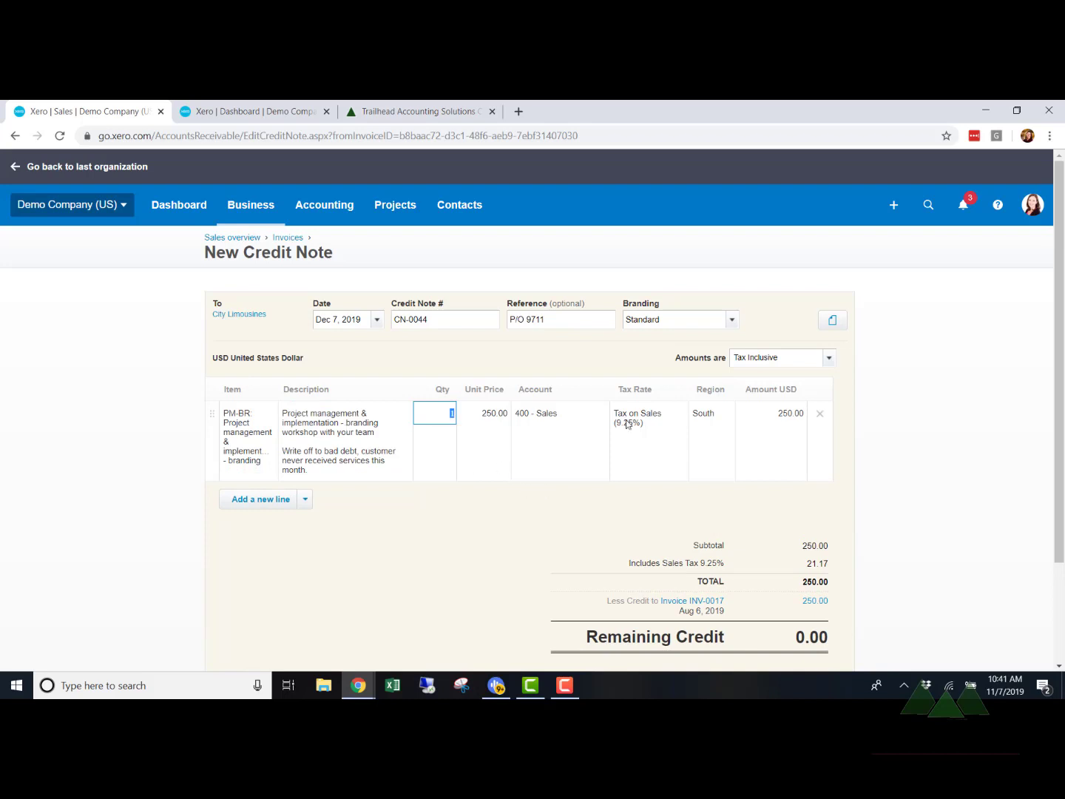
Code the credit note line to account 690 - Bad Debts.
left_click(550, 418)
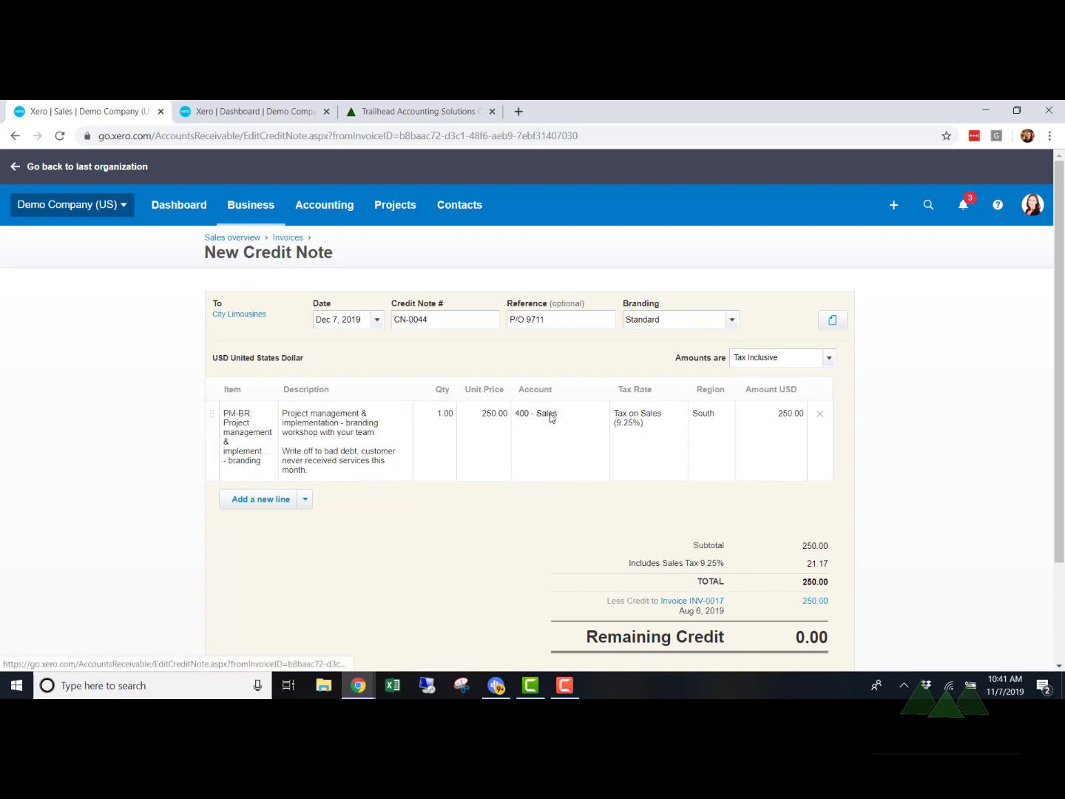
left_click(550, 418)
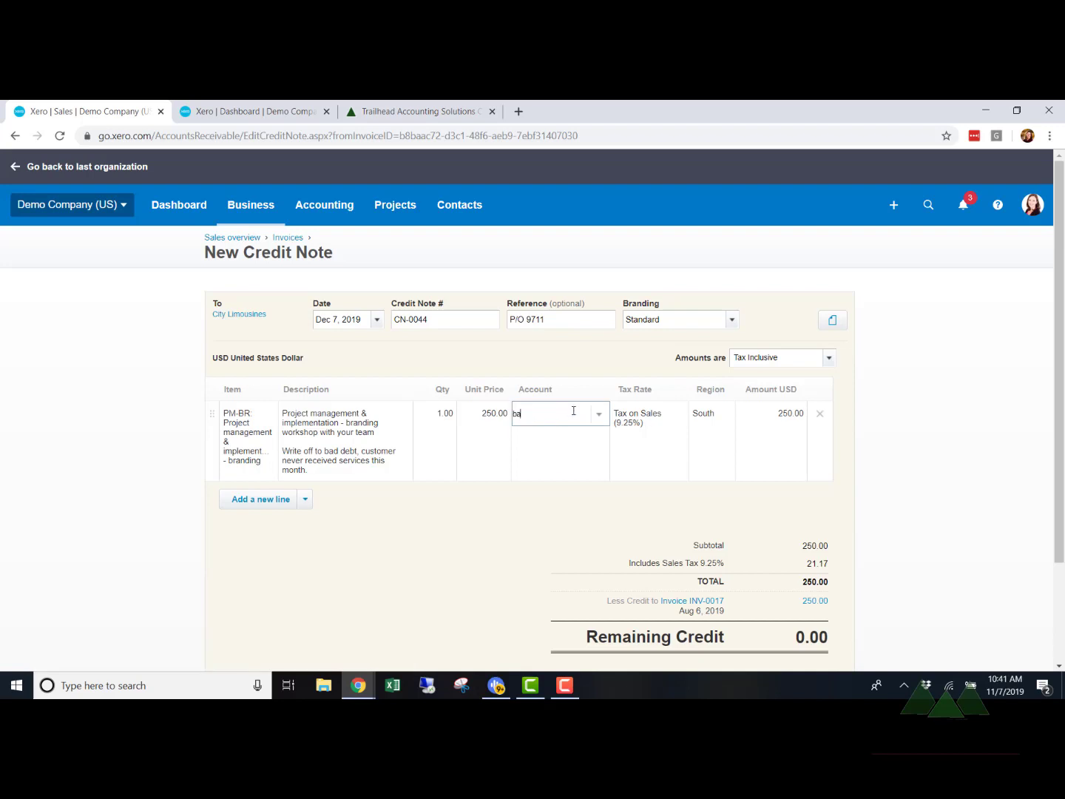
type("d")
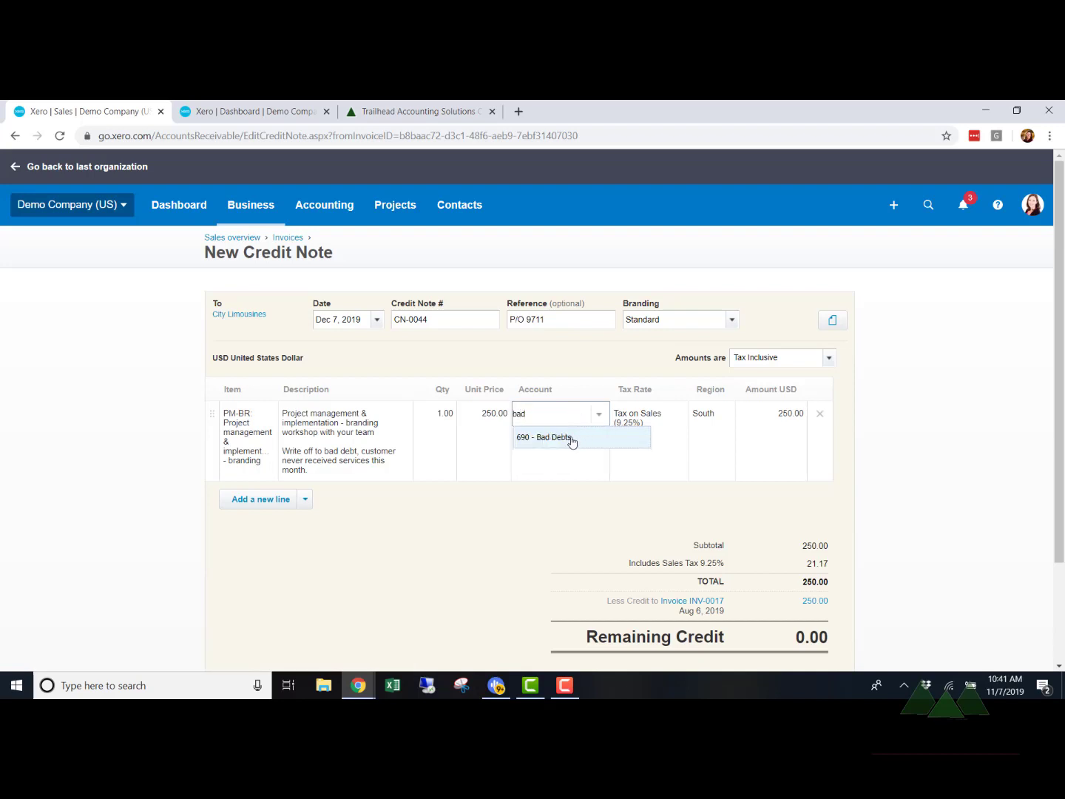
left_click(573, 441)
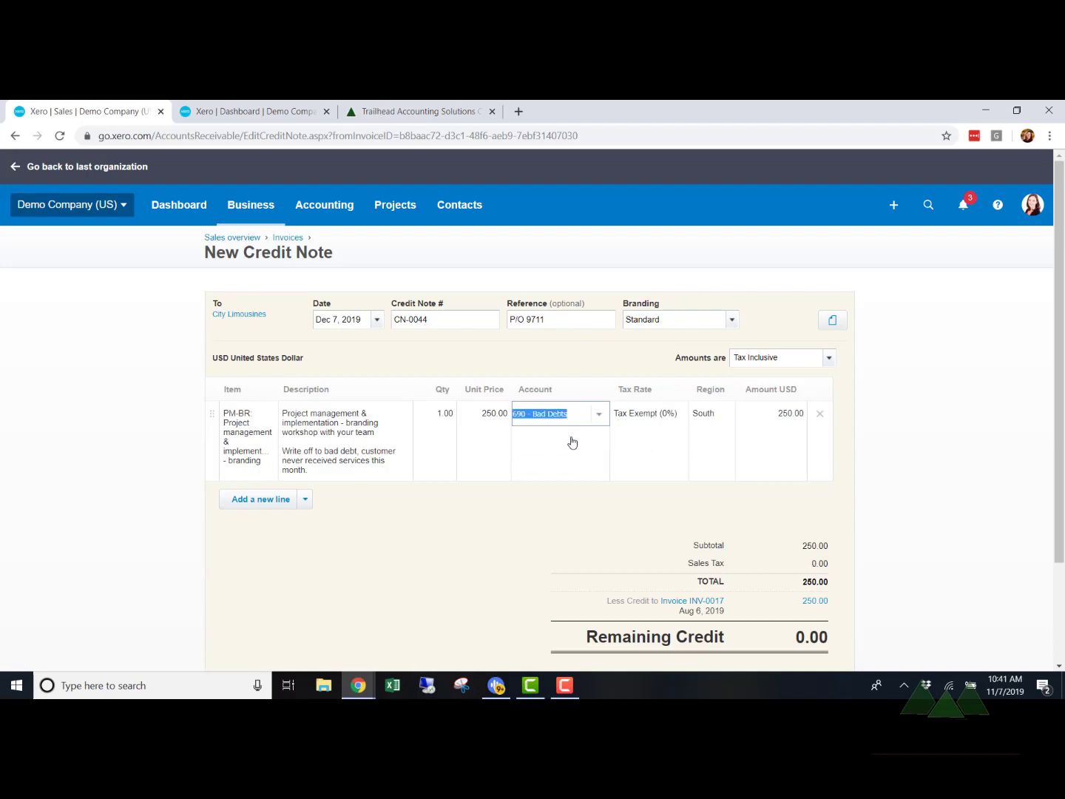
Set the line's tax rate to Tax on Sales (9.25%), with region South.
left_click(630, 411)
left_click(677, 417)
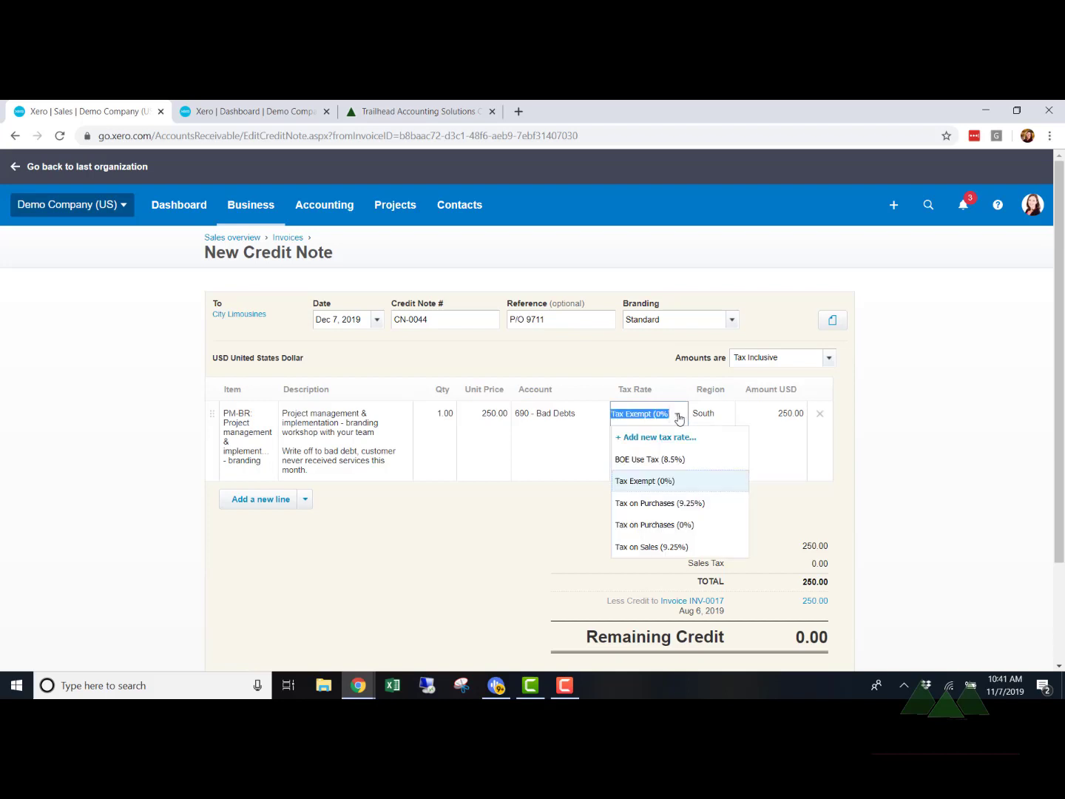
left_click(656, 551)
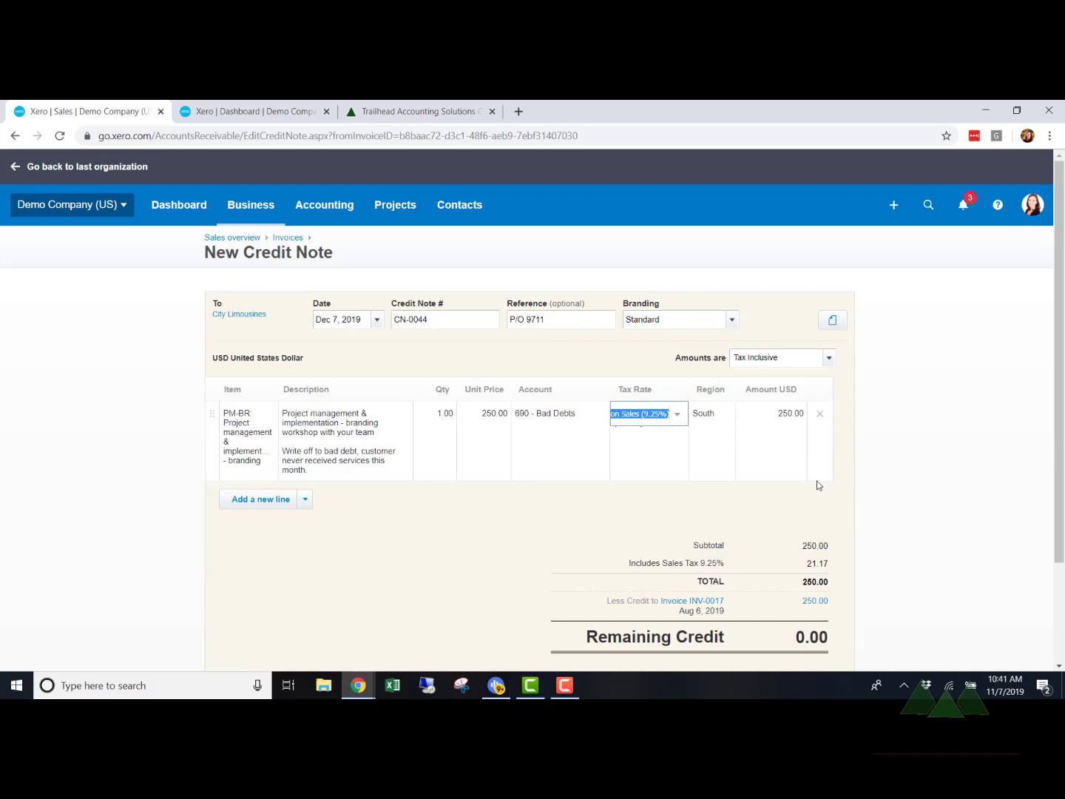
key("Tab")
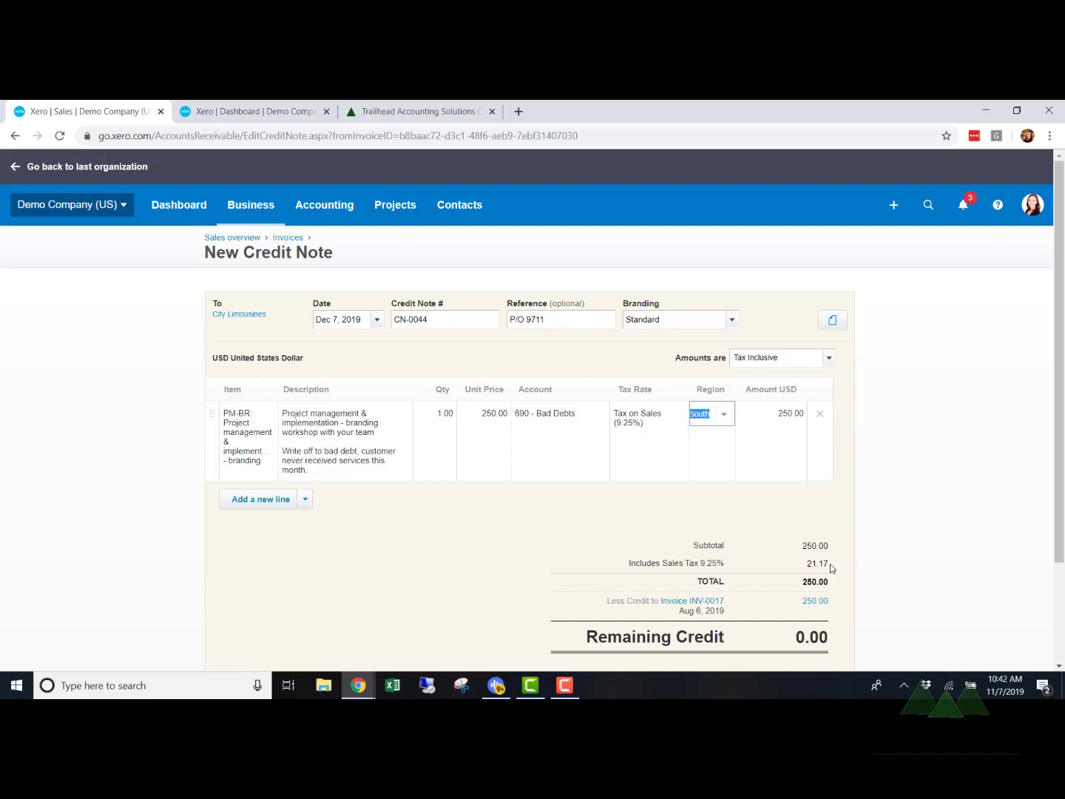
scroll(781, 632, "down", 1)
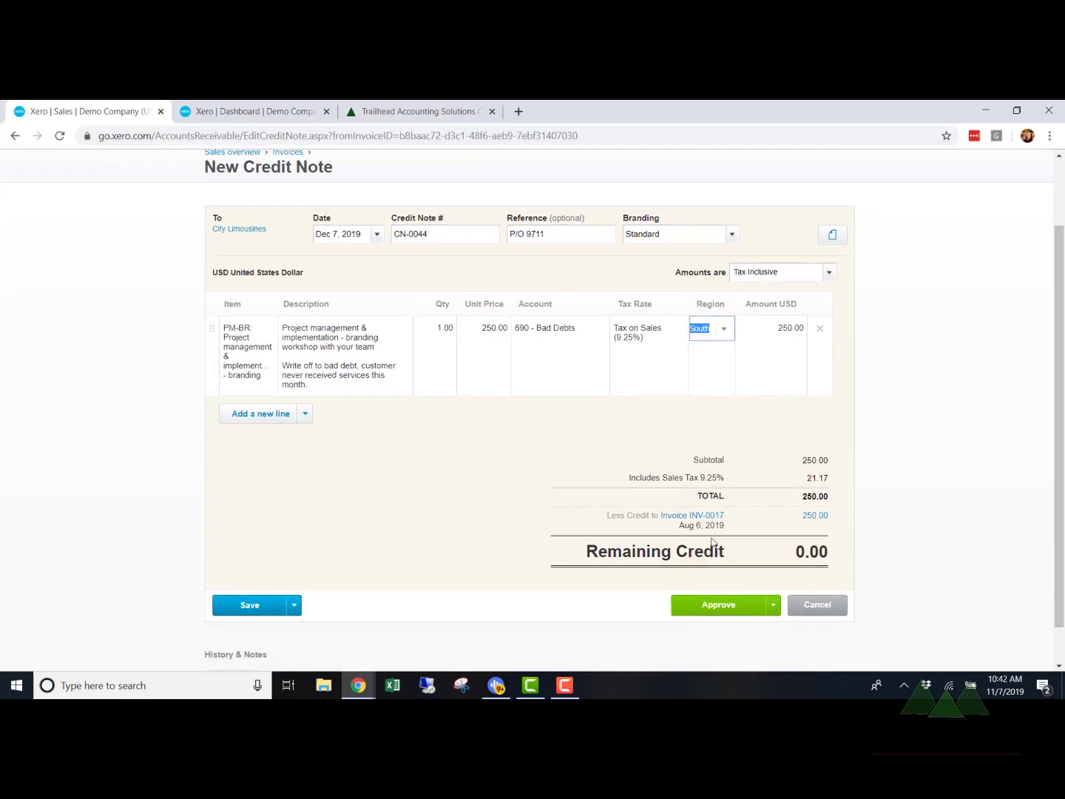
scroll(712, 544, "down", 1)
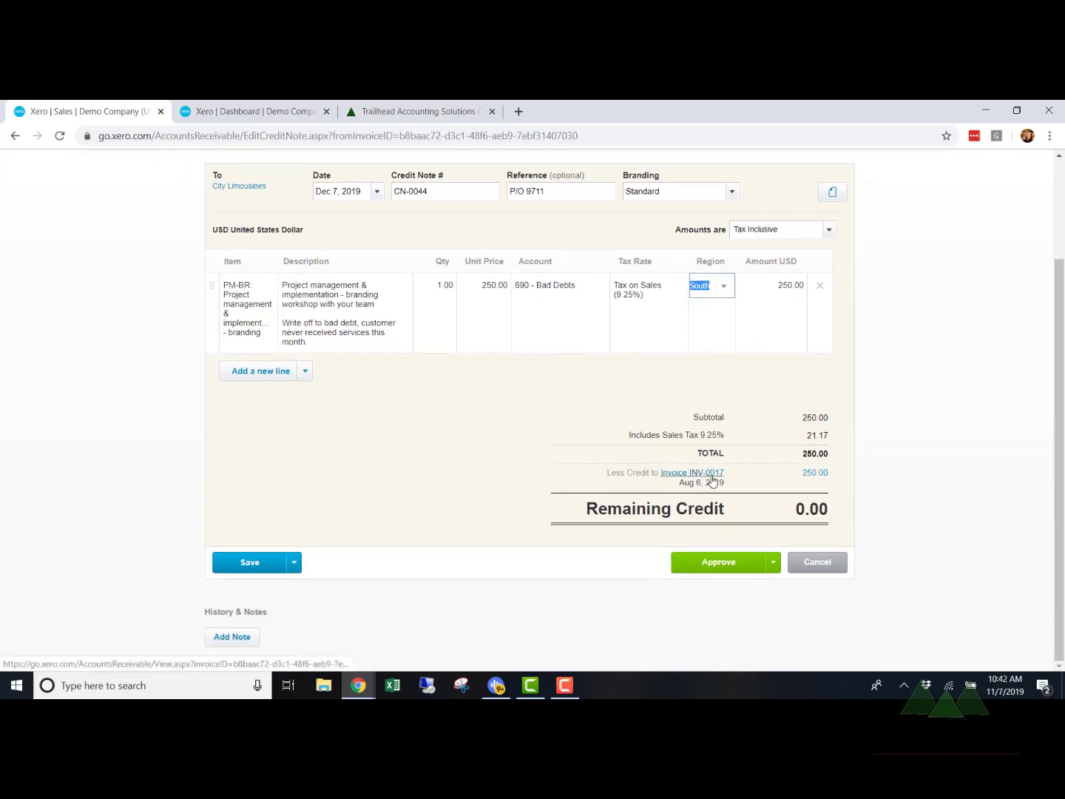
Approve credit note CN-0044, confirm INV-0017 shows 0.00 due, and return to the Dashboard.
left_click(734, 564)
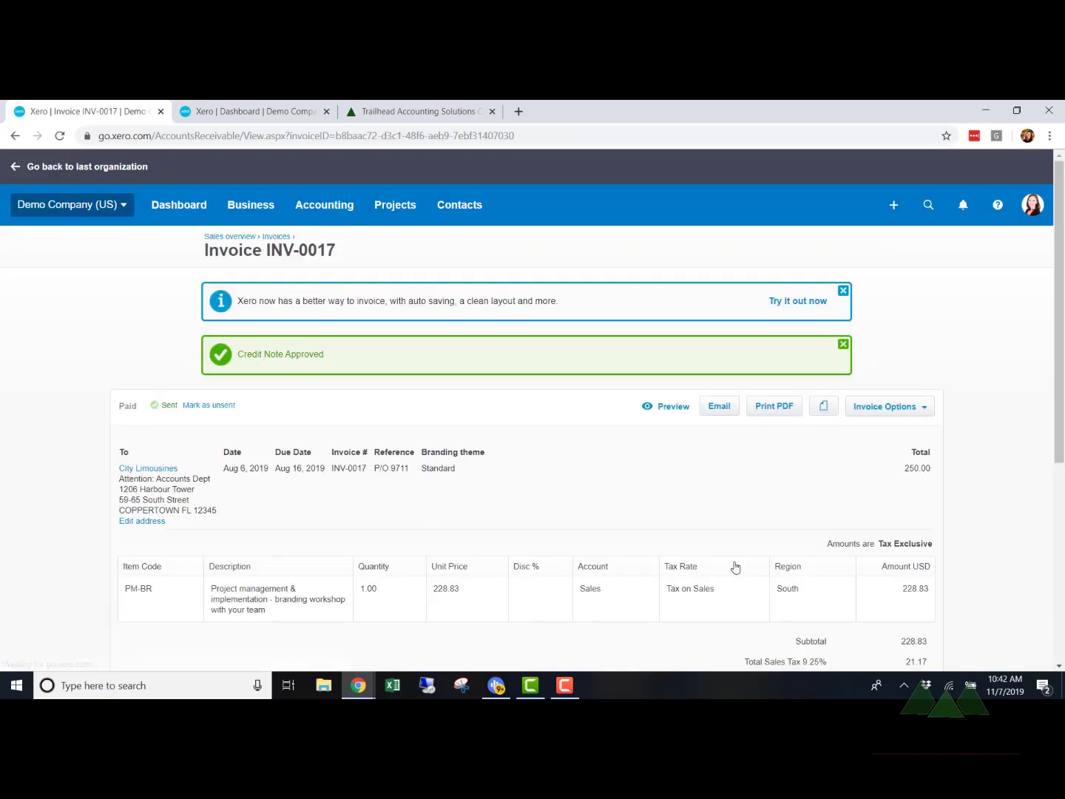
scroll(736, 566, "down", 2)
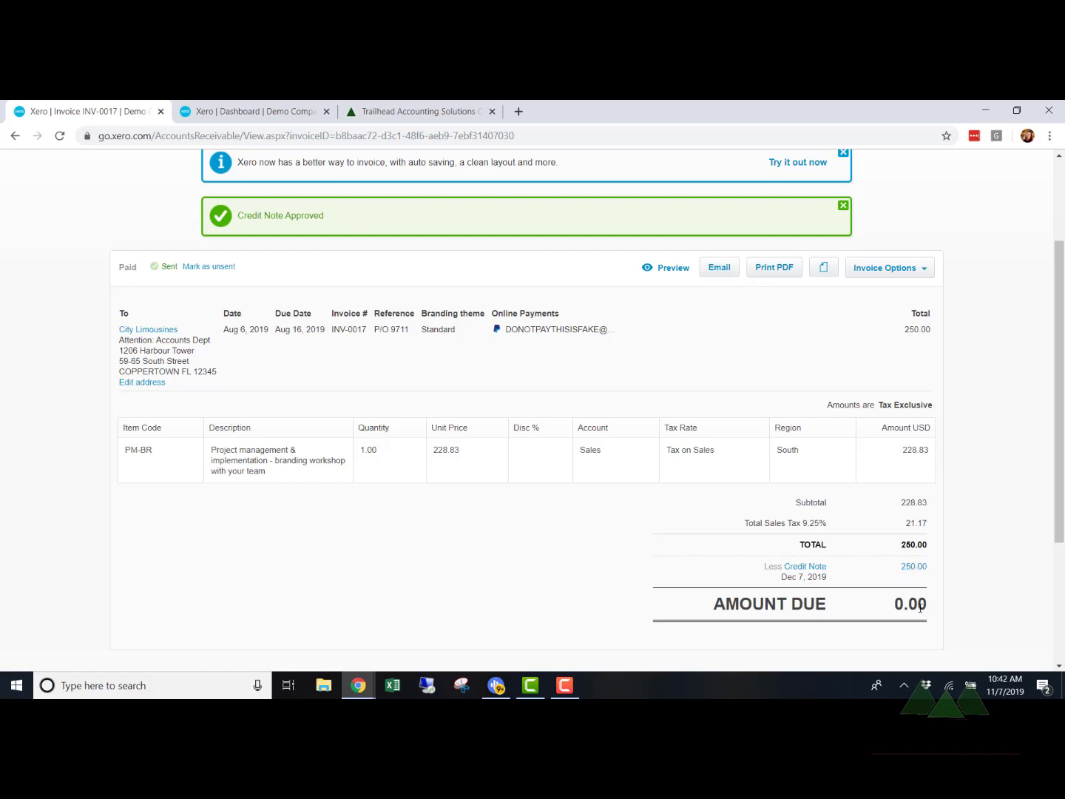
left_click(260, 111)
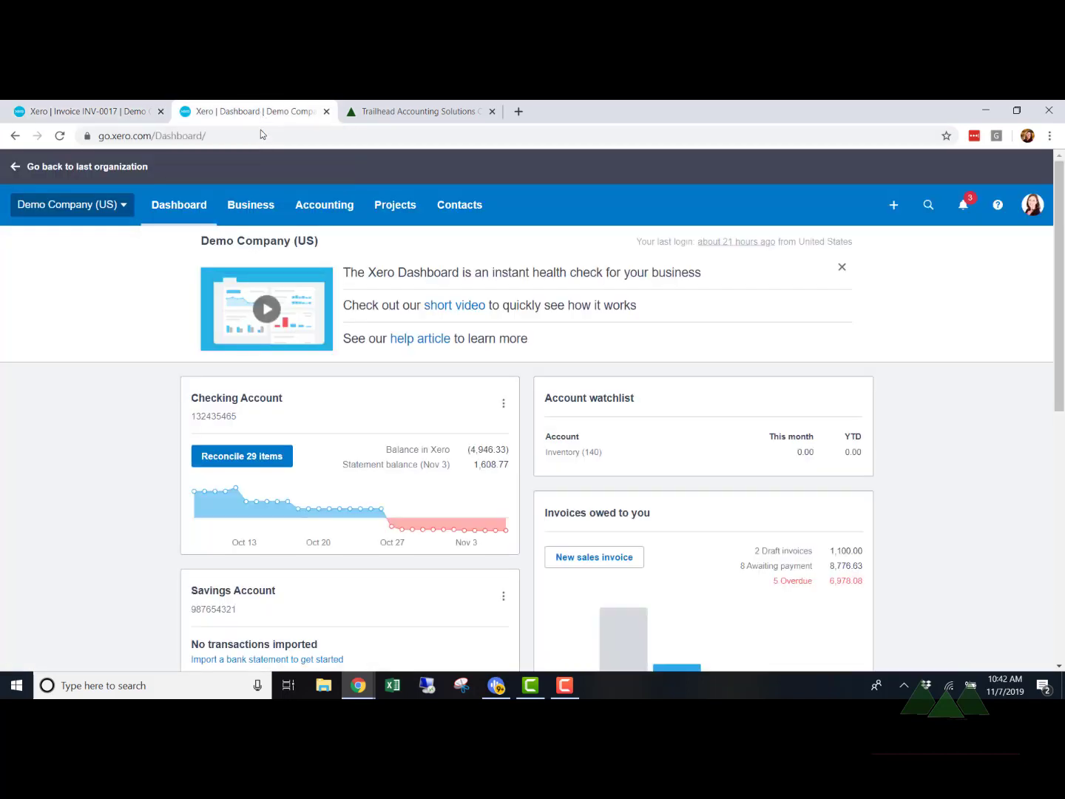
Run the Sales Tax Report from 08/01/2019 to 08/31/2019.
left_click(323, 207)
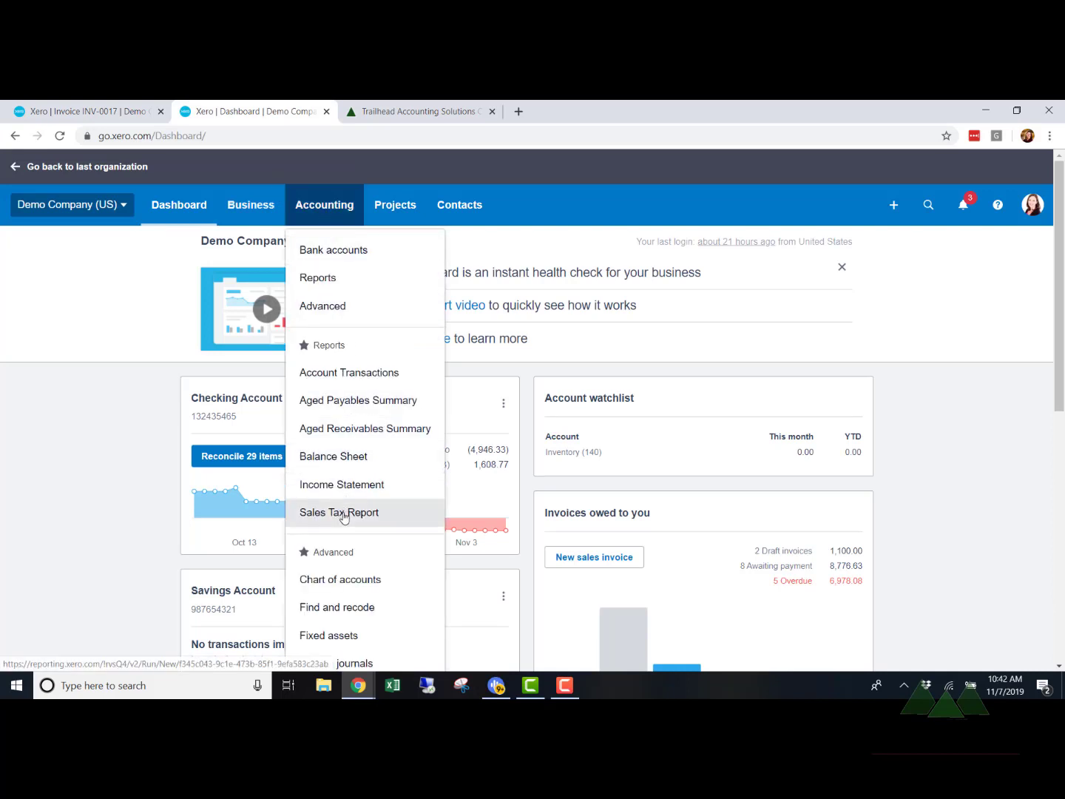
left_click(398, 514)
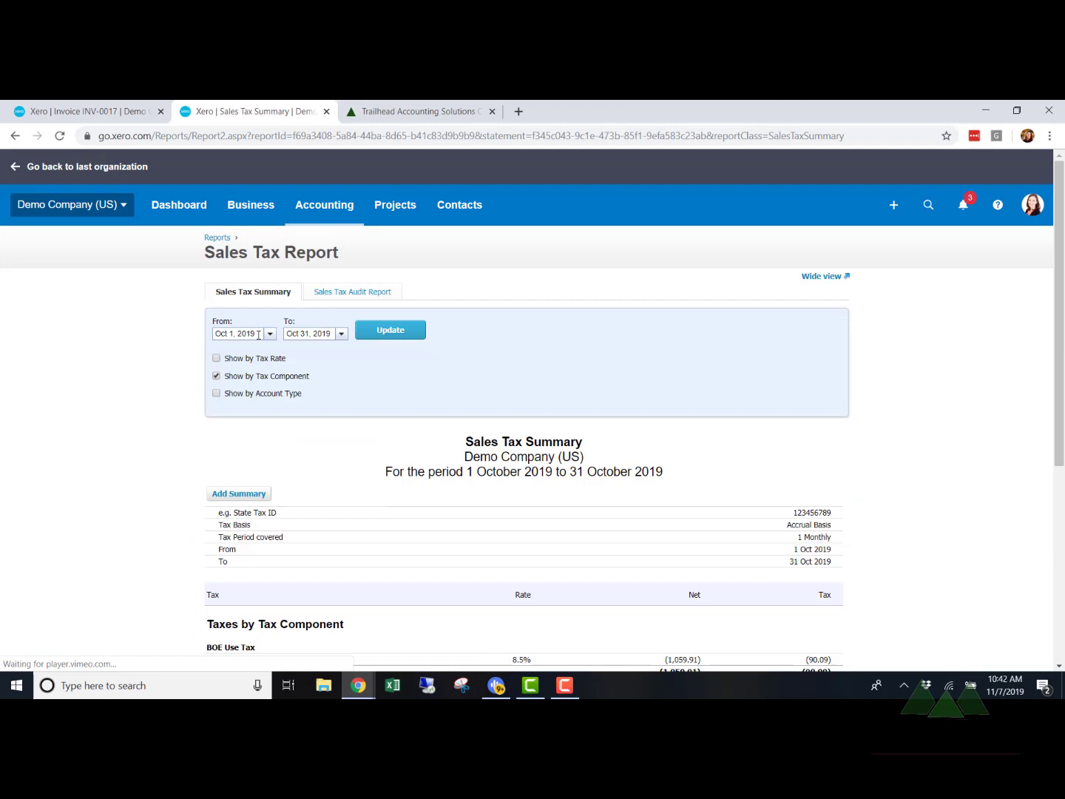
left_click(258, 333)
type("08/0")
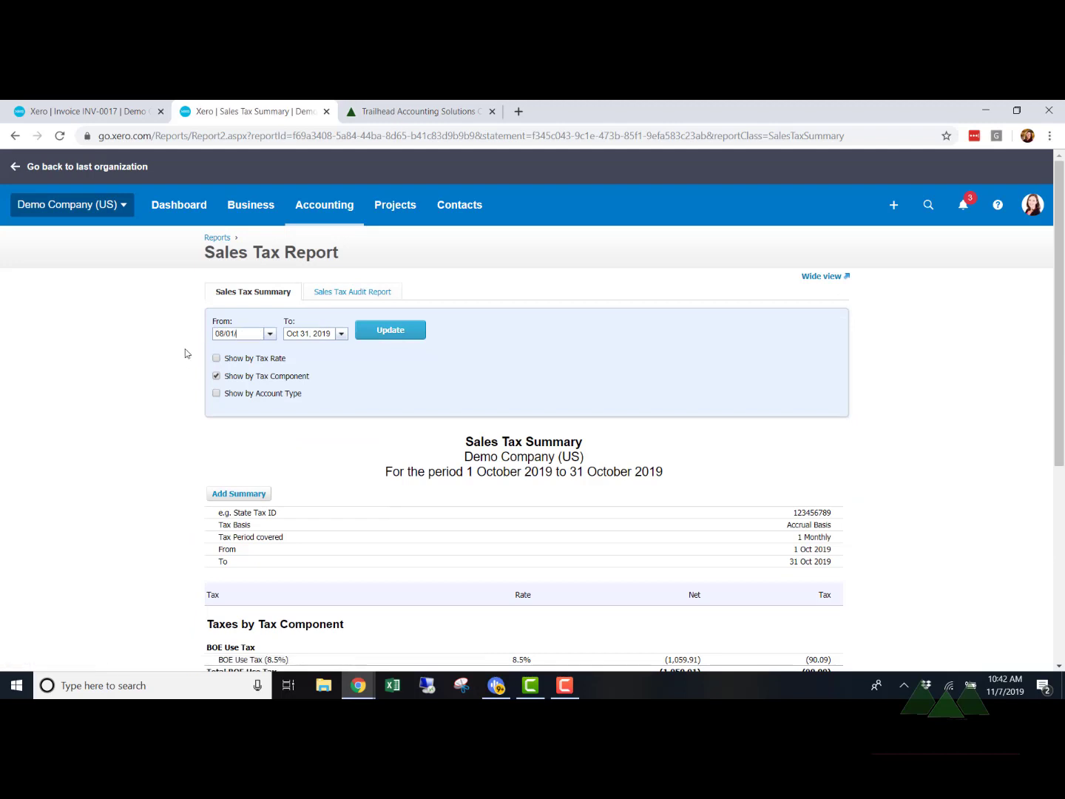
type("1/2019")
key("Tab")
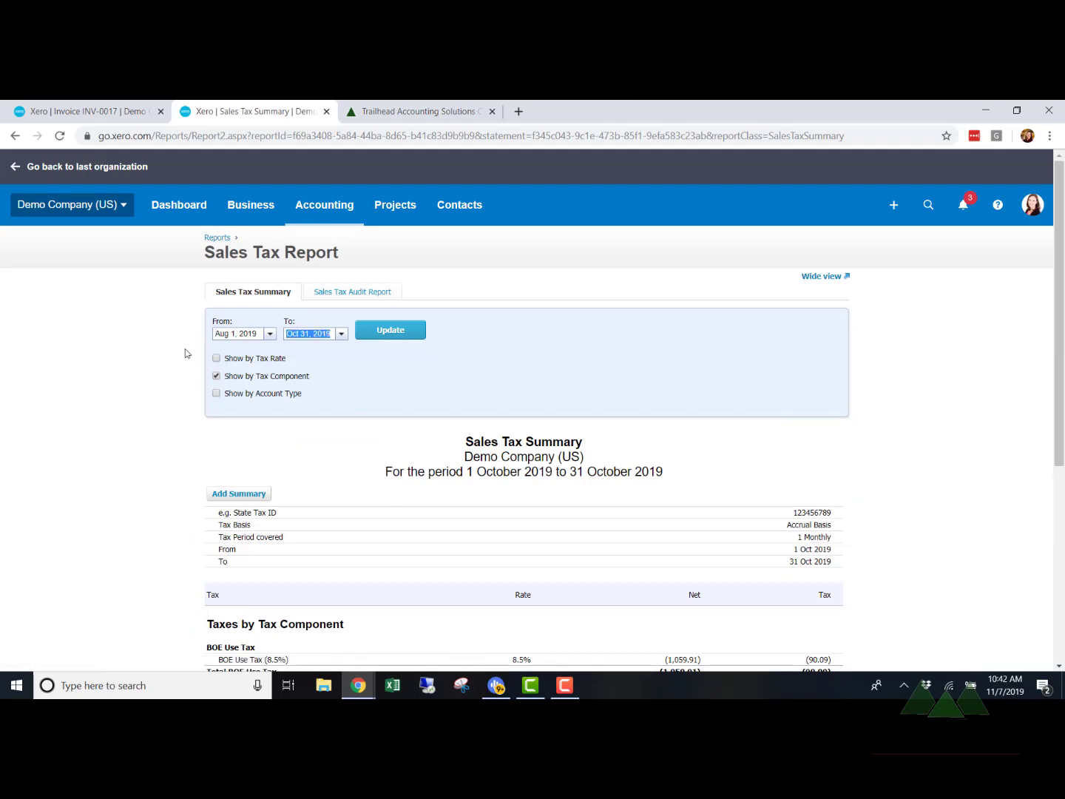
type("08/31/2019")
key("Tab")
left_click(404, 337)
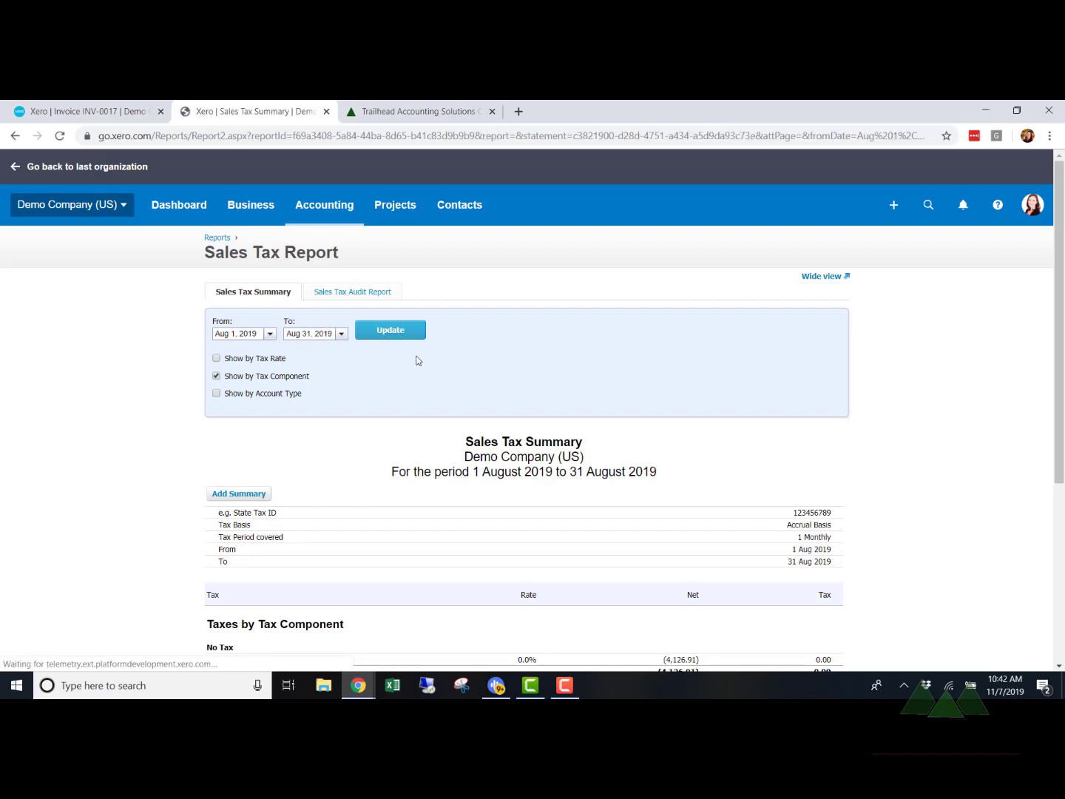
Refresh and review the August summary: 571.08 Tax on Sales (9.25%) on 6,173.72 net.
scroll(416, 358, "down", 3)
scroll(415, 360, "down", 2)
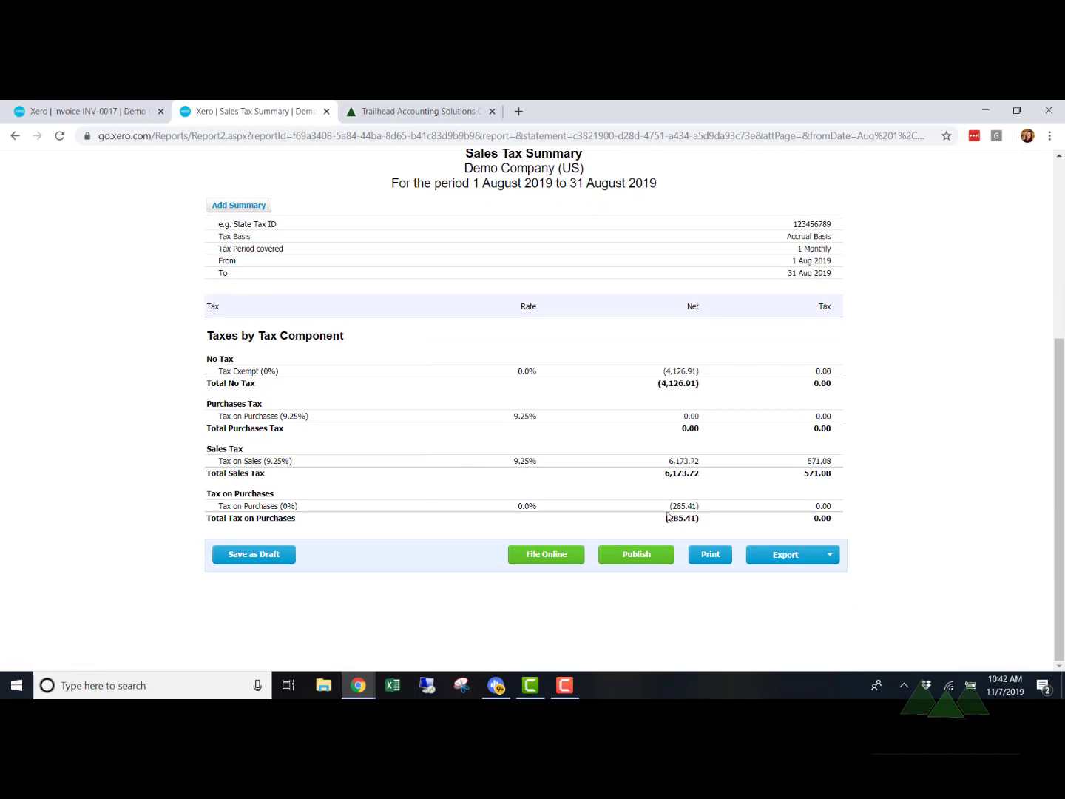
scroll(676, 519, "up", 3)
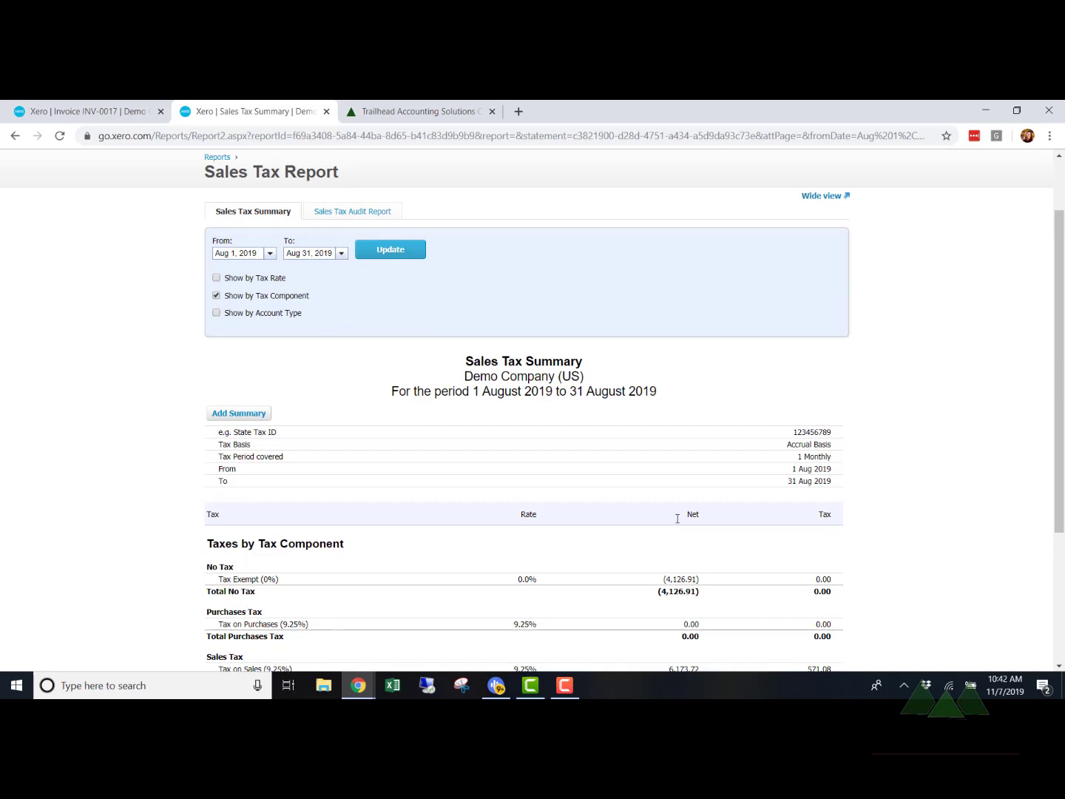
left_click(392, 251)
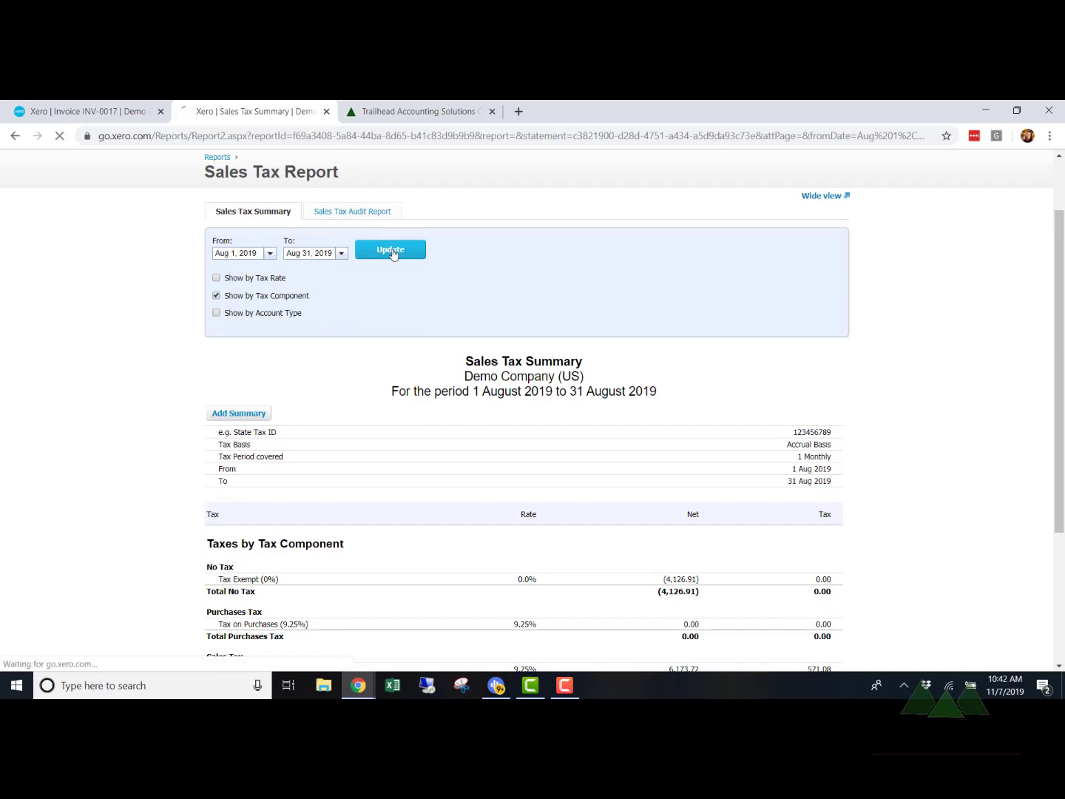
scroll(392, 252, "down", 5)
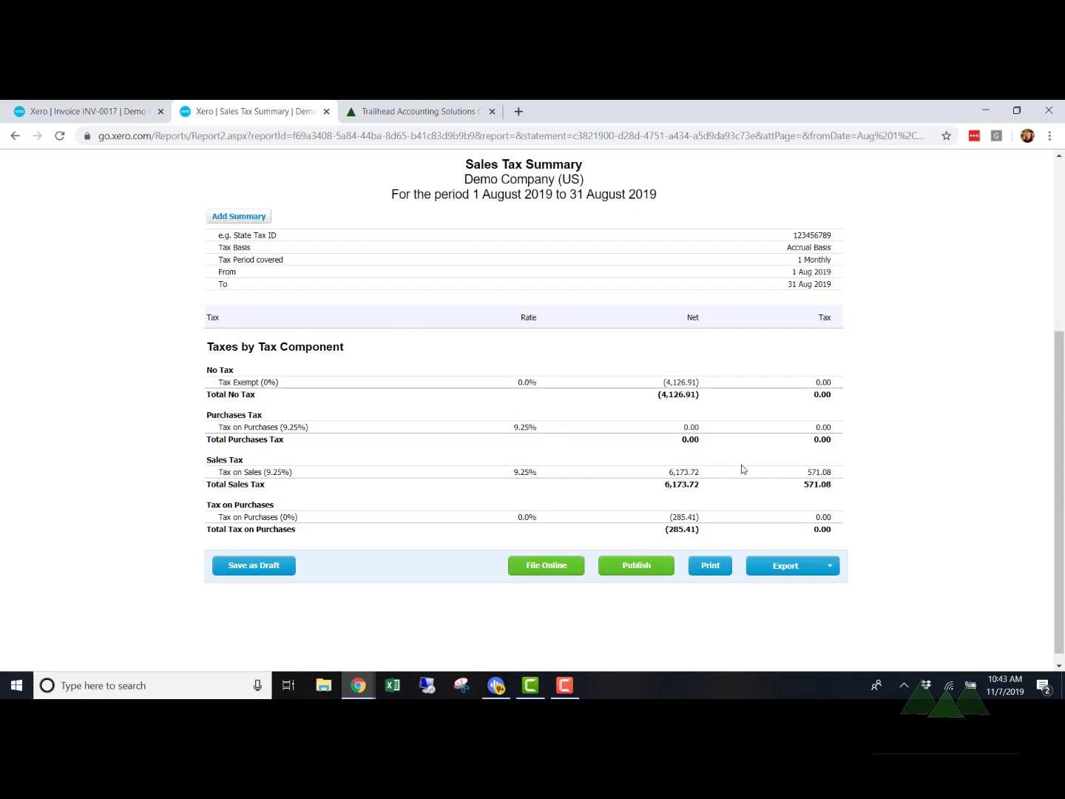
scroll(664, 470, "up", 4)
scroll(647, 440, "down", 2)
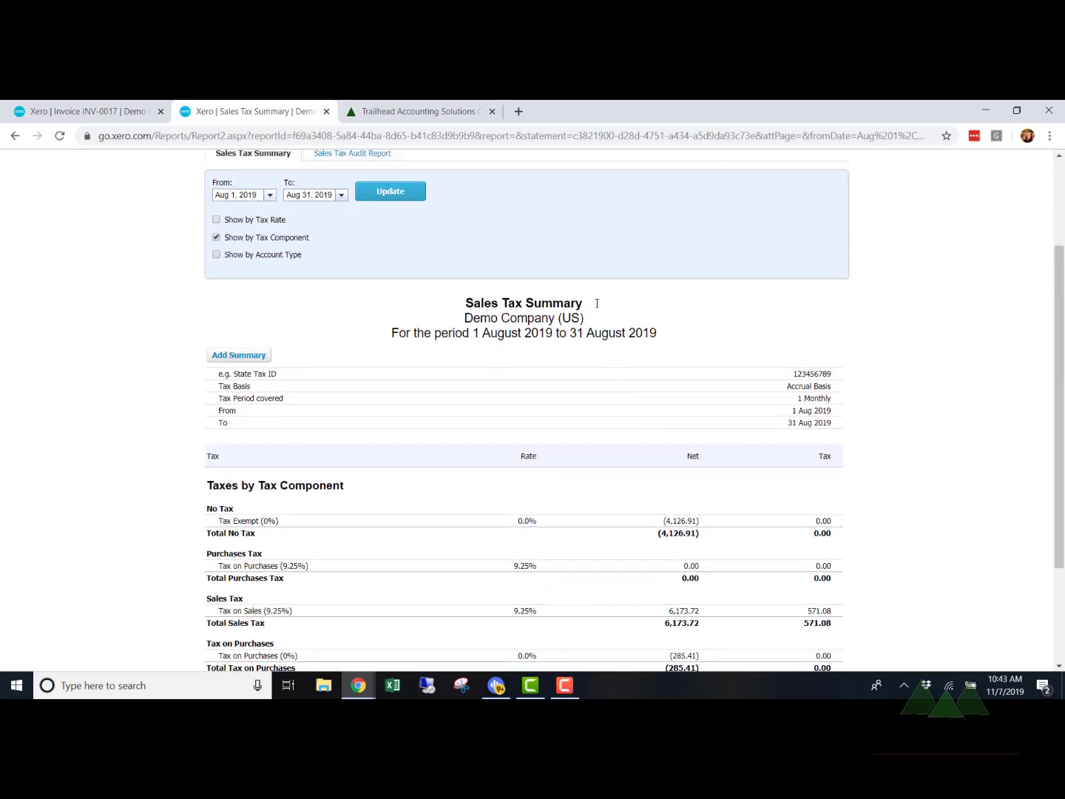
scroll(604, 444, "down", 1)
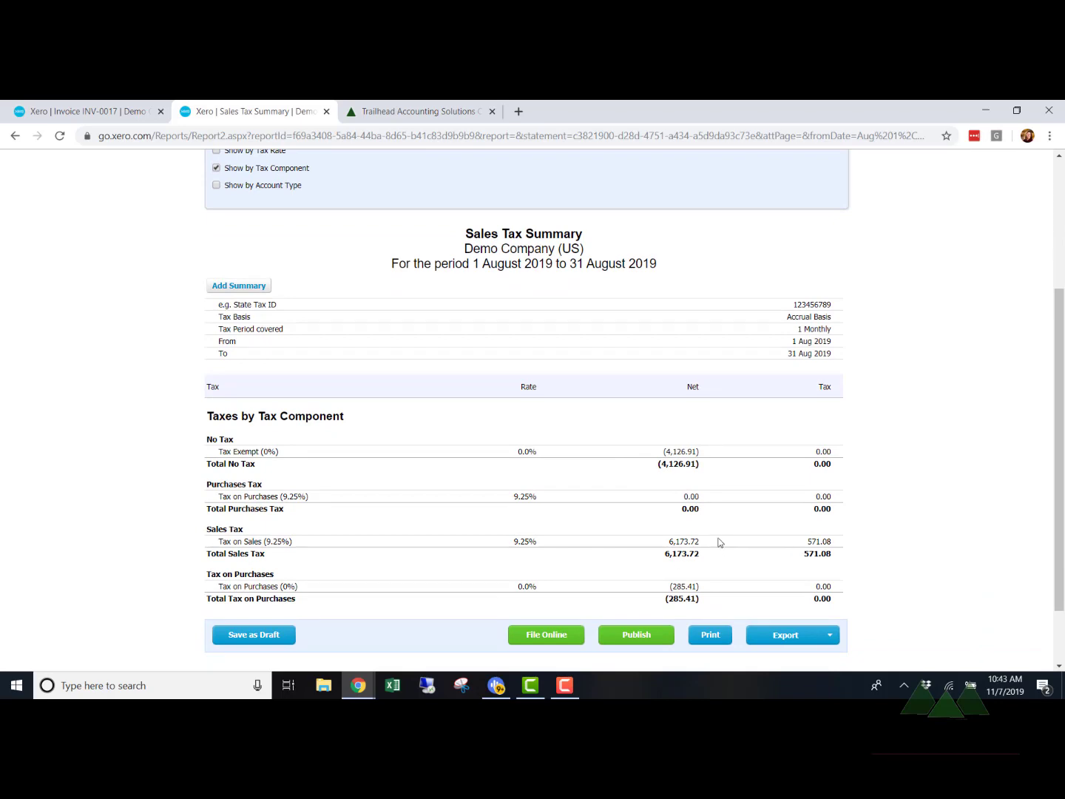
scroll(701, 511, "up", 3)
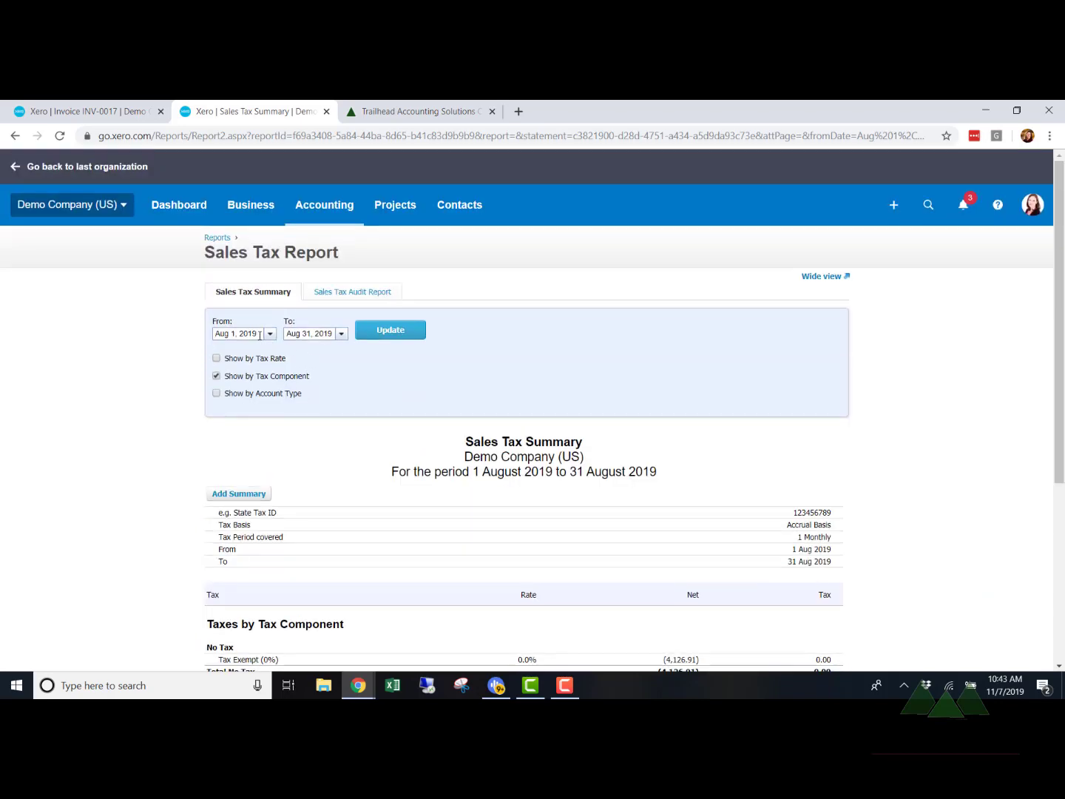
Rerun the report for 12/01/2019–12/31/2019 and review the (21.17) tax on (228.83) net.
left_click_drag(259, 335, 185, 352)
type("12/01/2019")
key("Tab")
type("12/31/2019")
key("Tab")
left_click(409, 330)
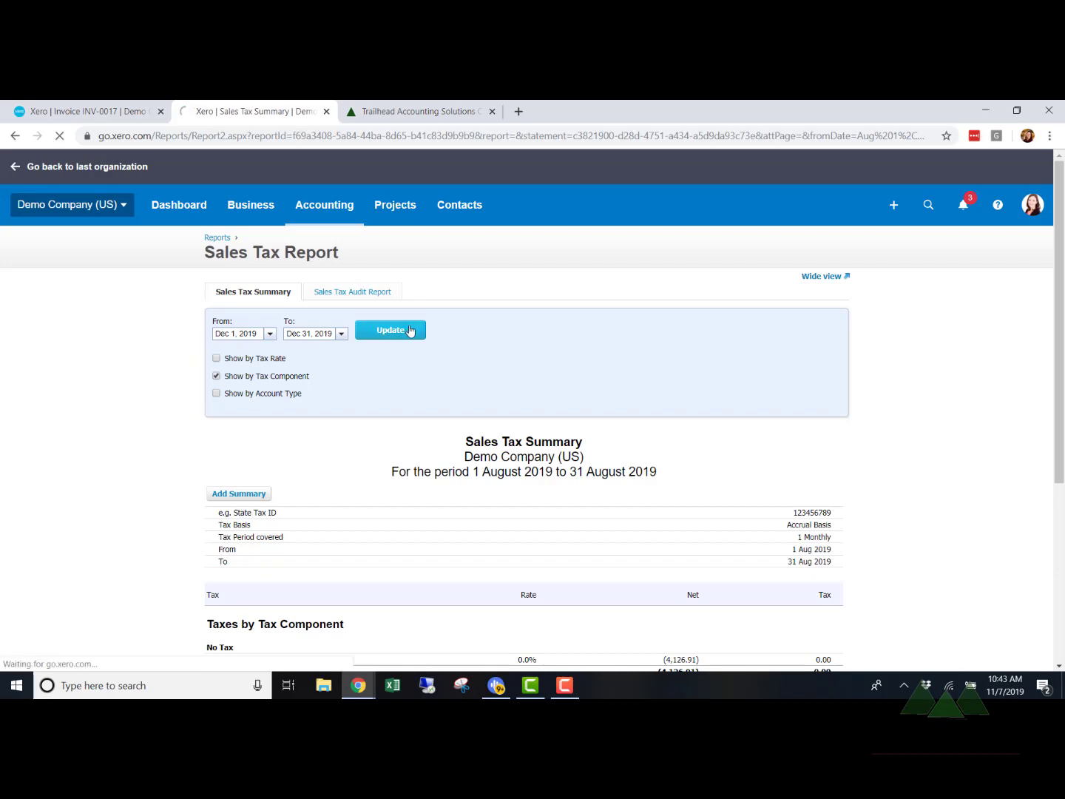
scroll(404, 361, "down", 3)
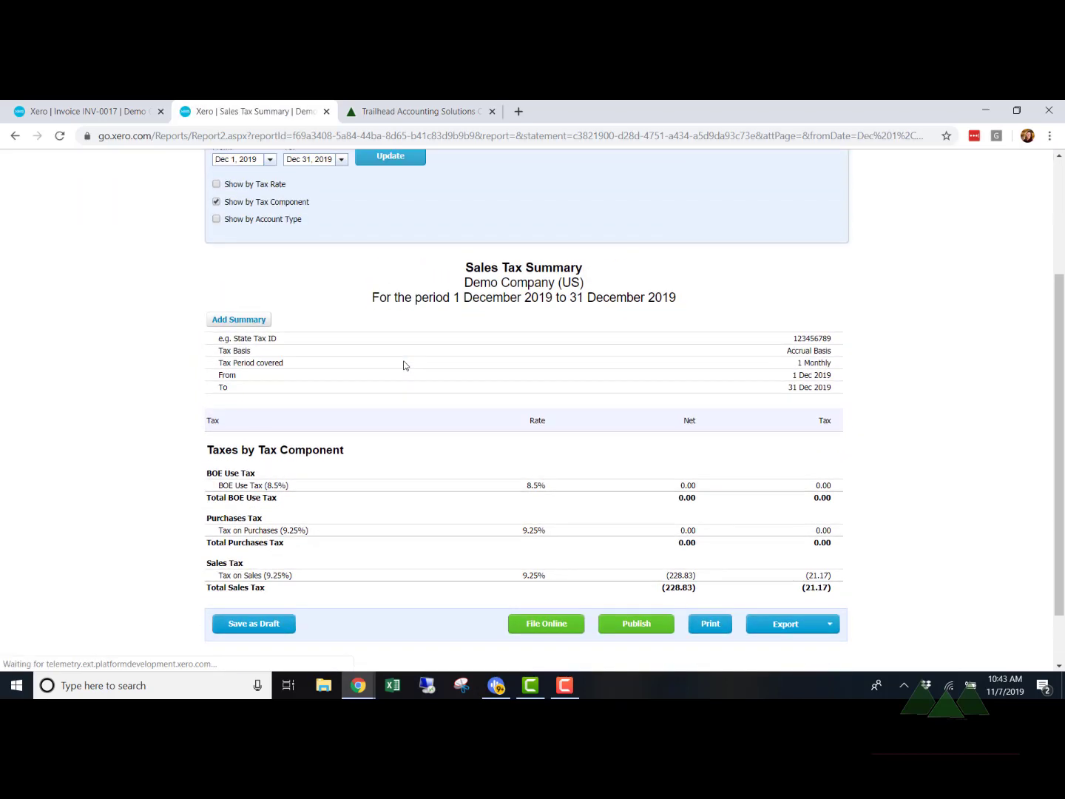
scroll(403, 363, "down", 2)
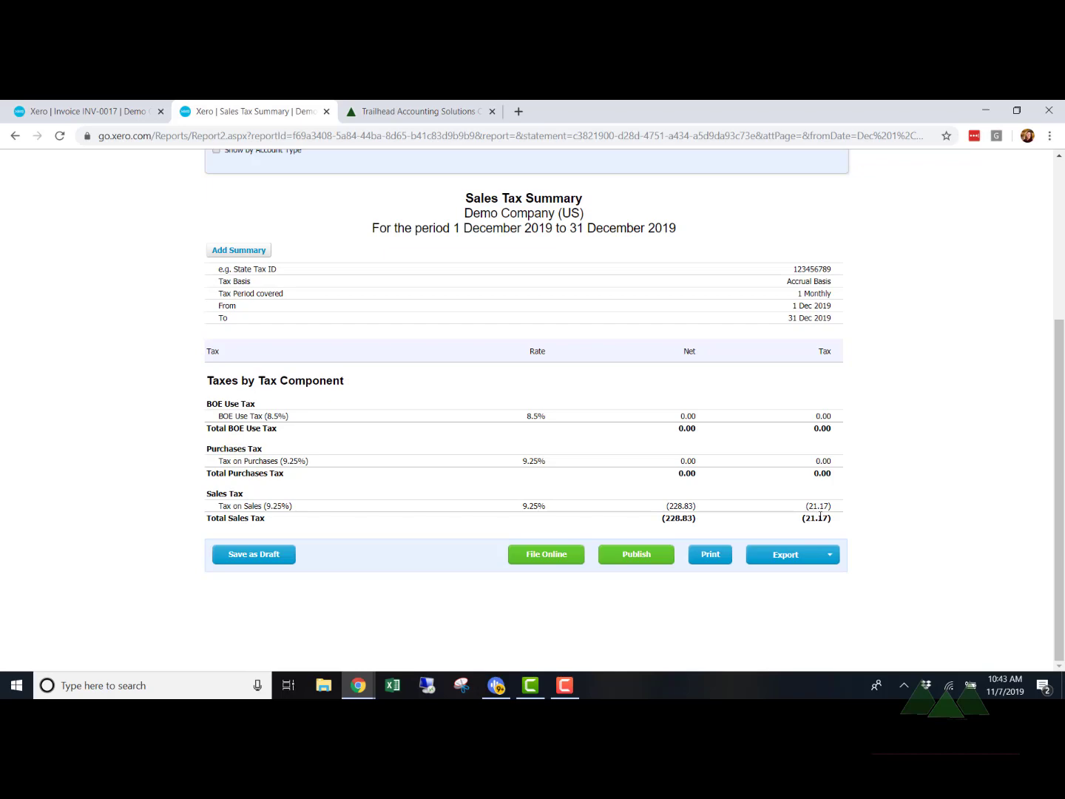
scroll(707, 346, "up", 4)
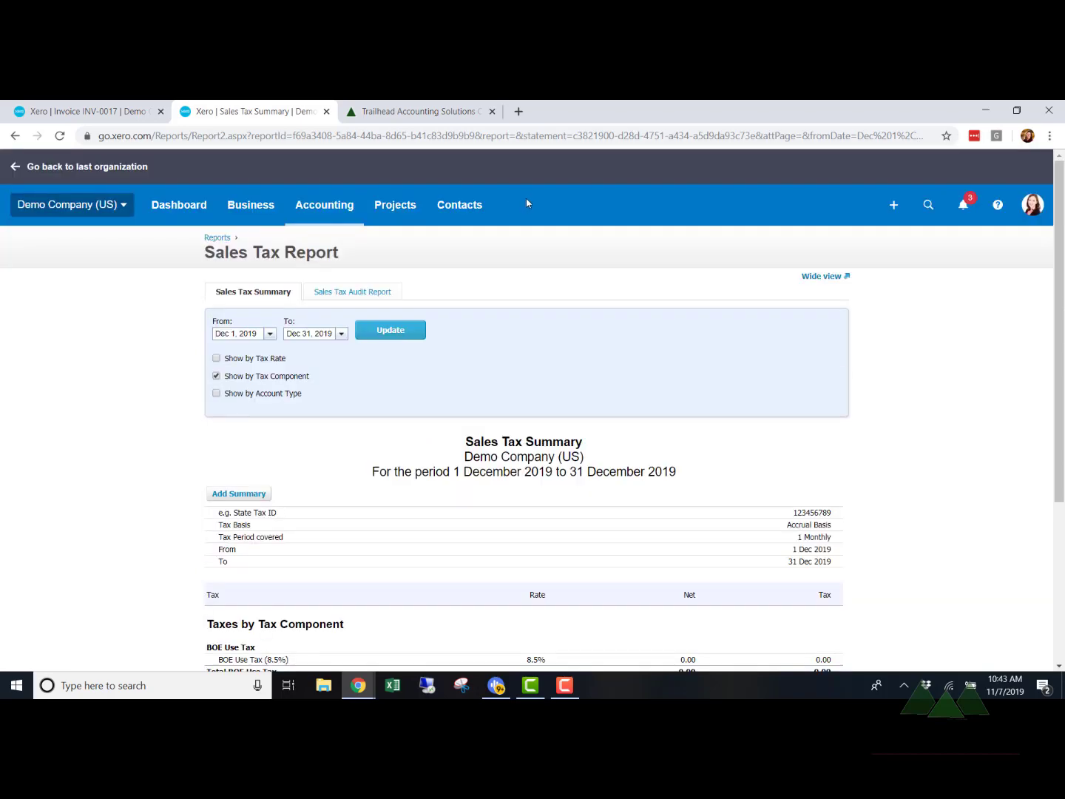
Open the Income Statement and set its start date to Aug 1, 2018.
left_click(322, 212)
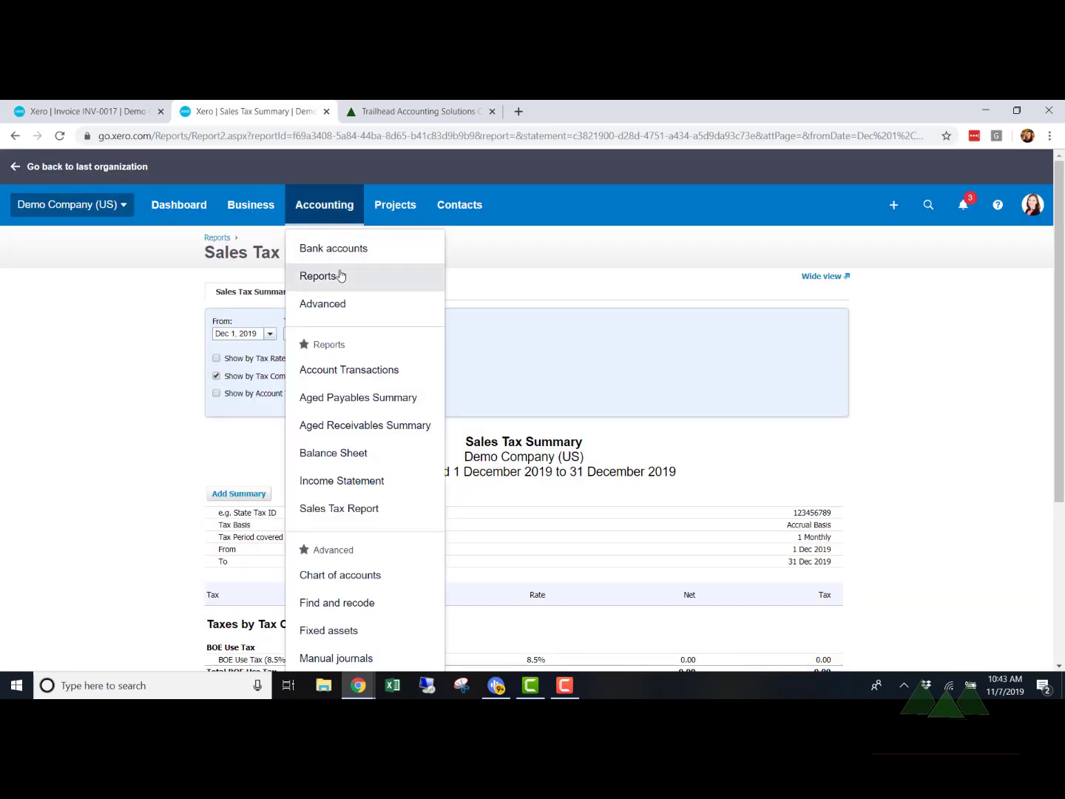
left_click(349, 482)
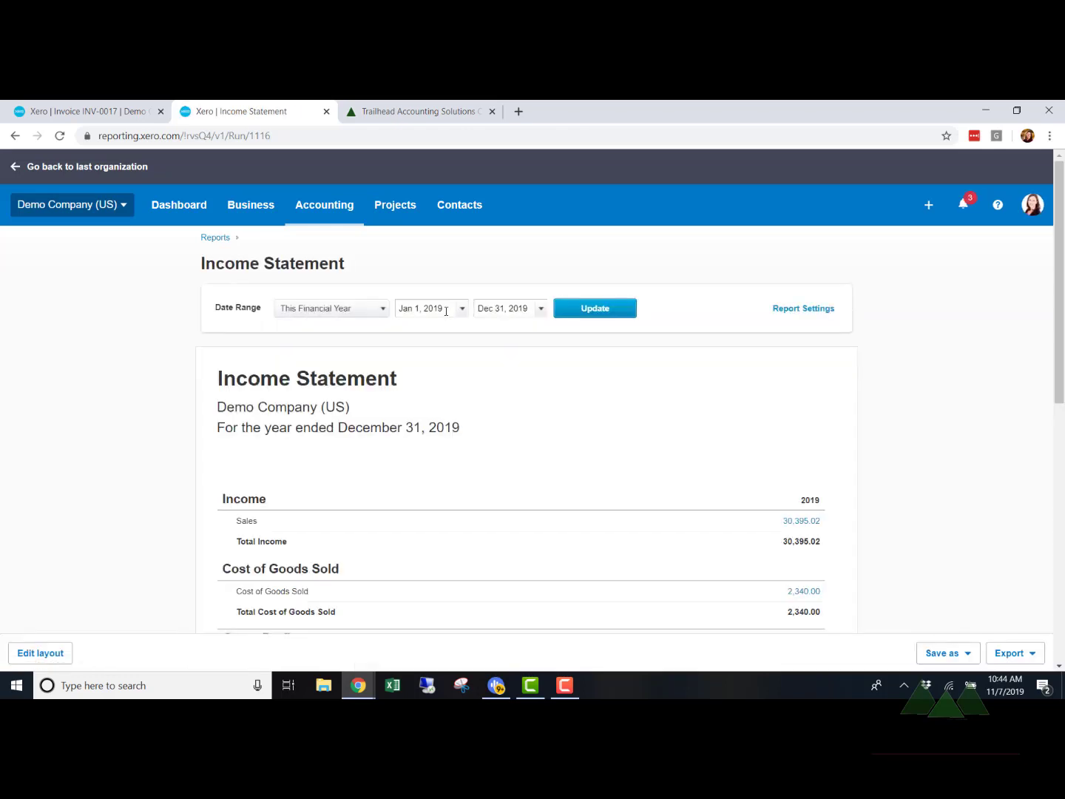
left_click_drag(446, 310, 392, 318)
type("8/1/19")
key("Tab")
type("8")
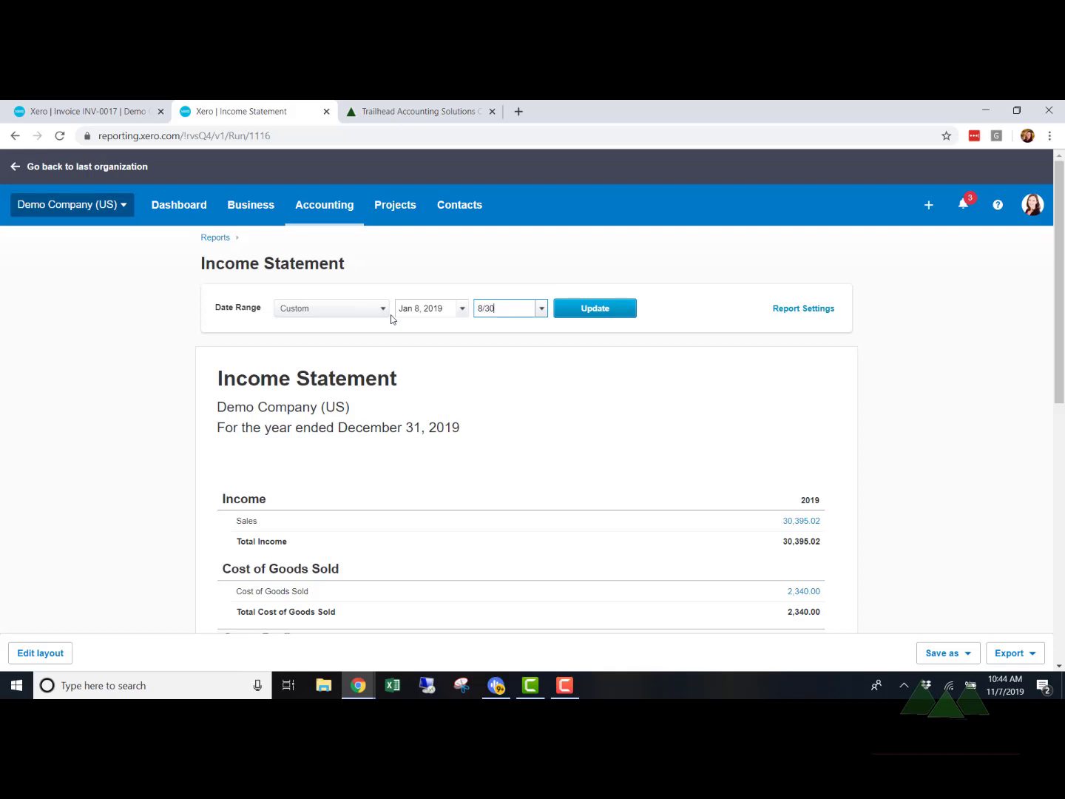
left_click(403, 311)
left_click(411, 333)
left_click(411, 332)
left_click(411, 332)
left_click(410, 333)
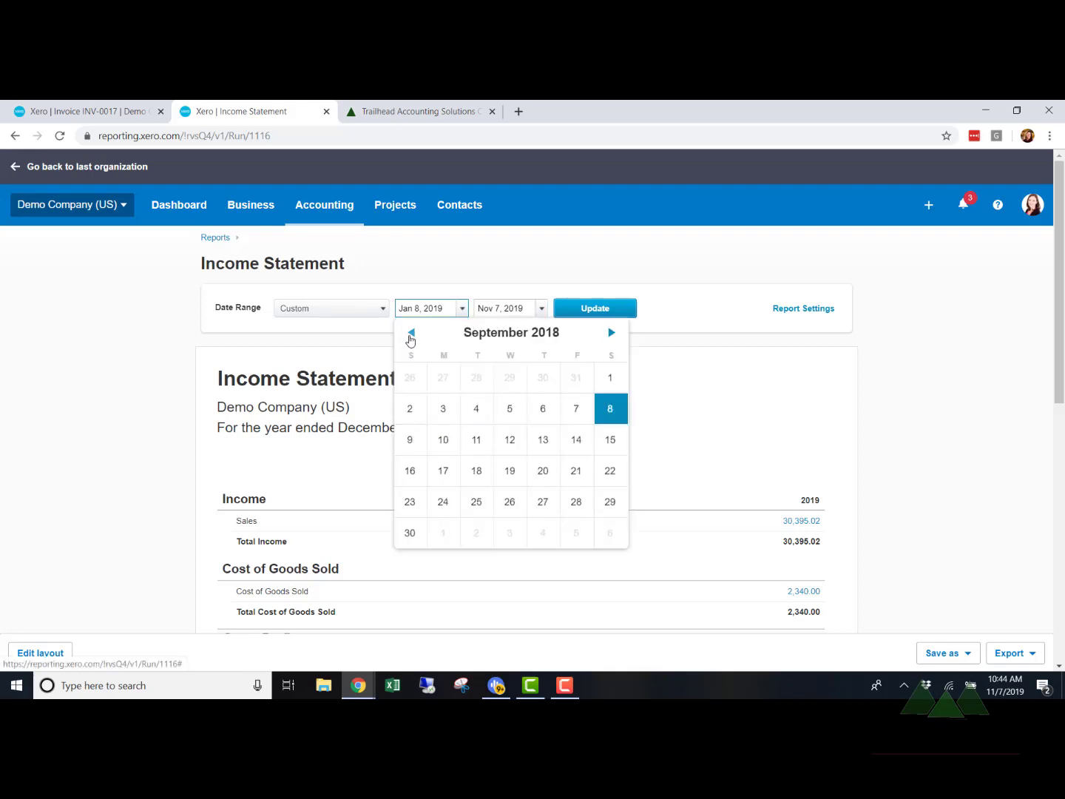
left_click(412, 333)
left_click(411, 333)
left_click(611, 332)
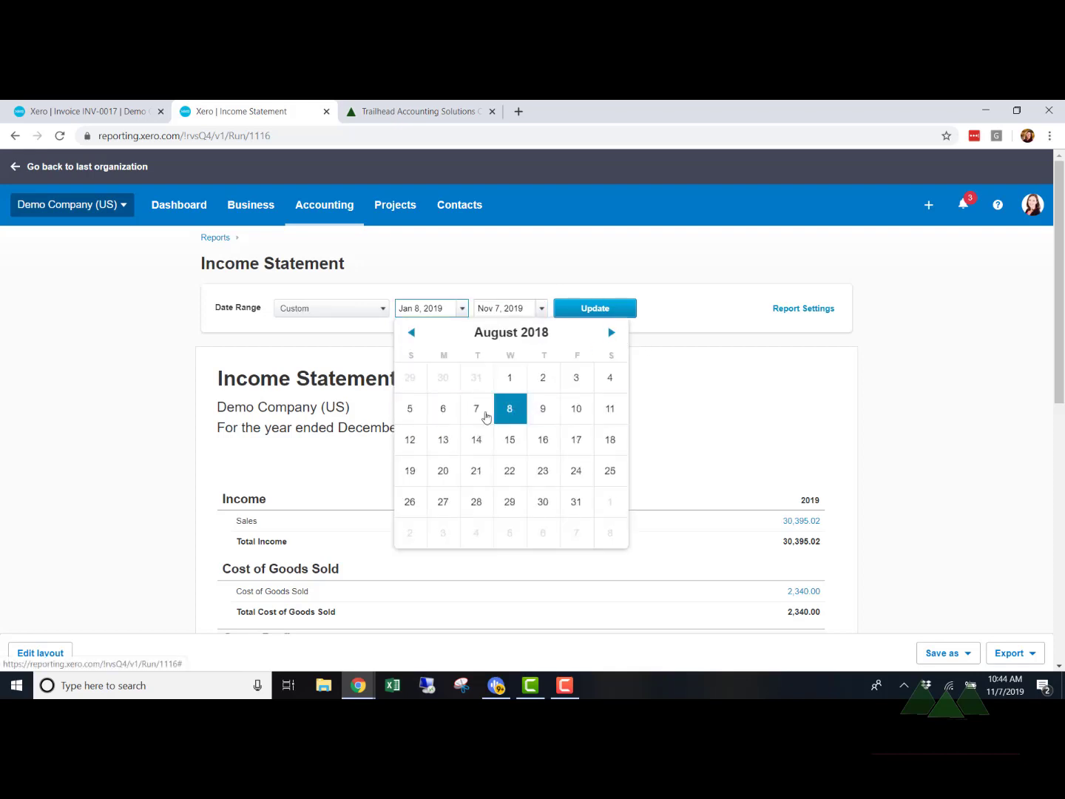
left_click(509, 377)
Set the end date to Aug 31, 2019 and rerun, showing Sales of 12,764.15.
left_click(542, 307)
left_click(490, 333)
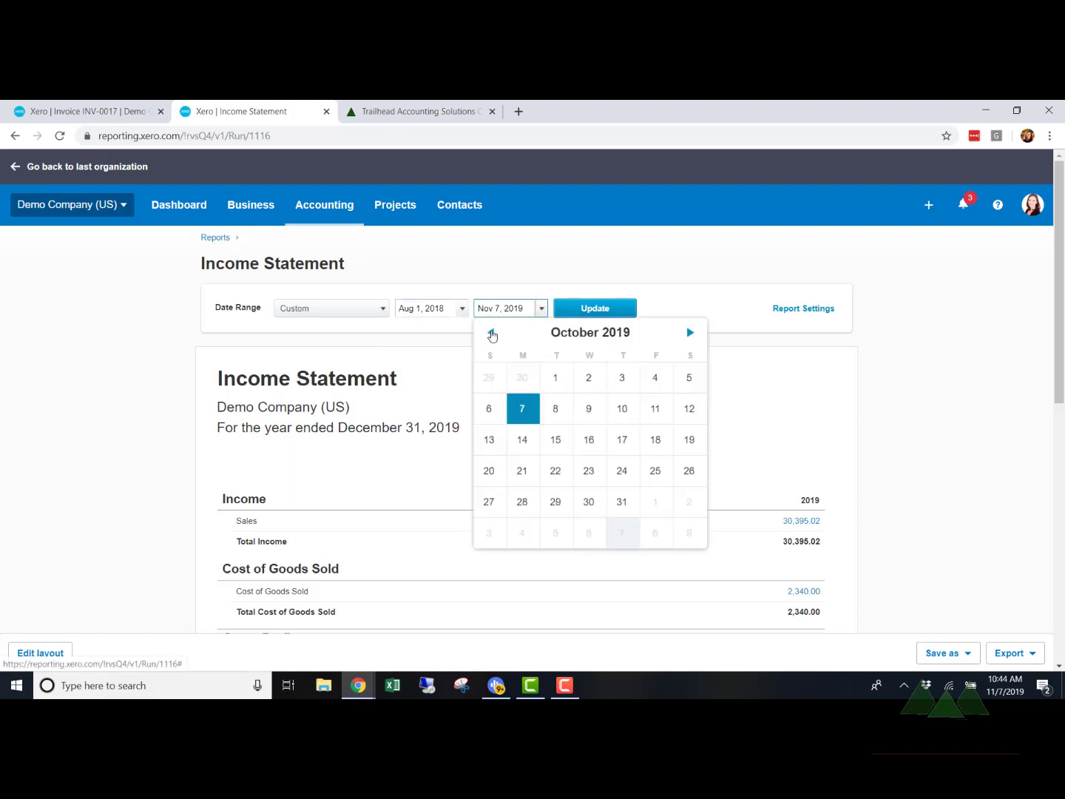
left_click(491, 334)
left_click(490, 334)
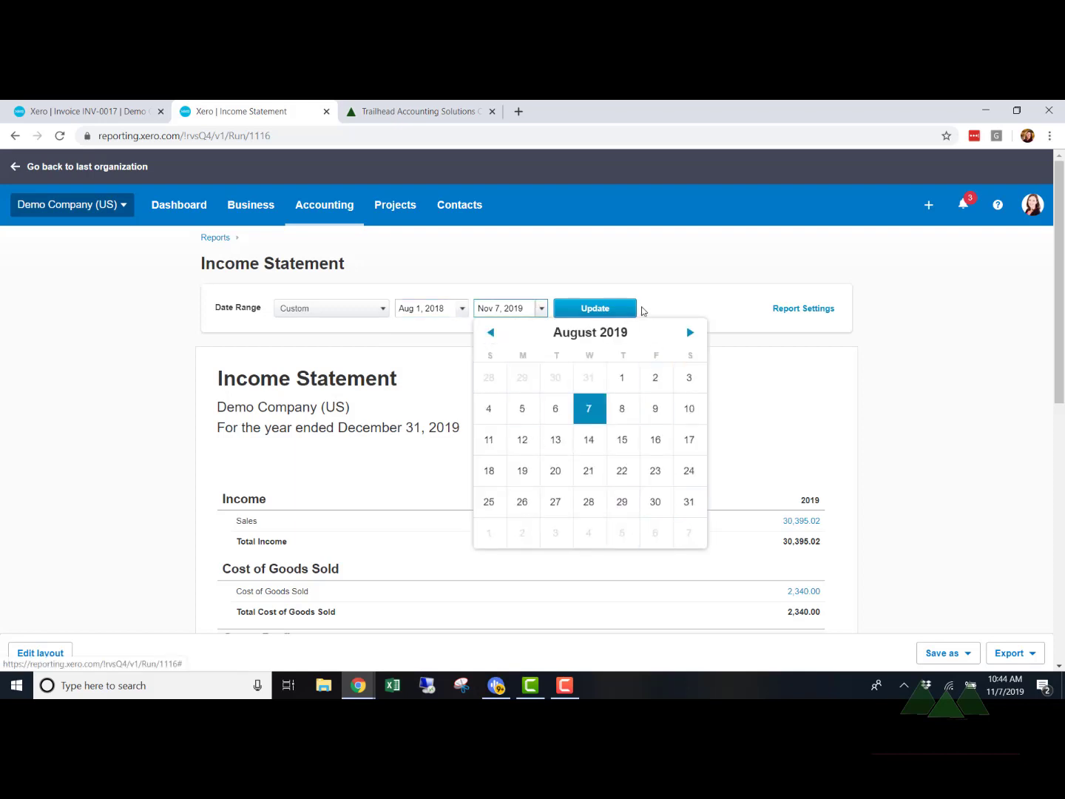
left_click(688, 502)
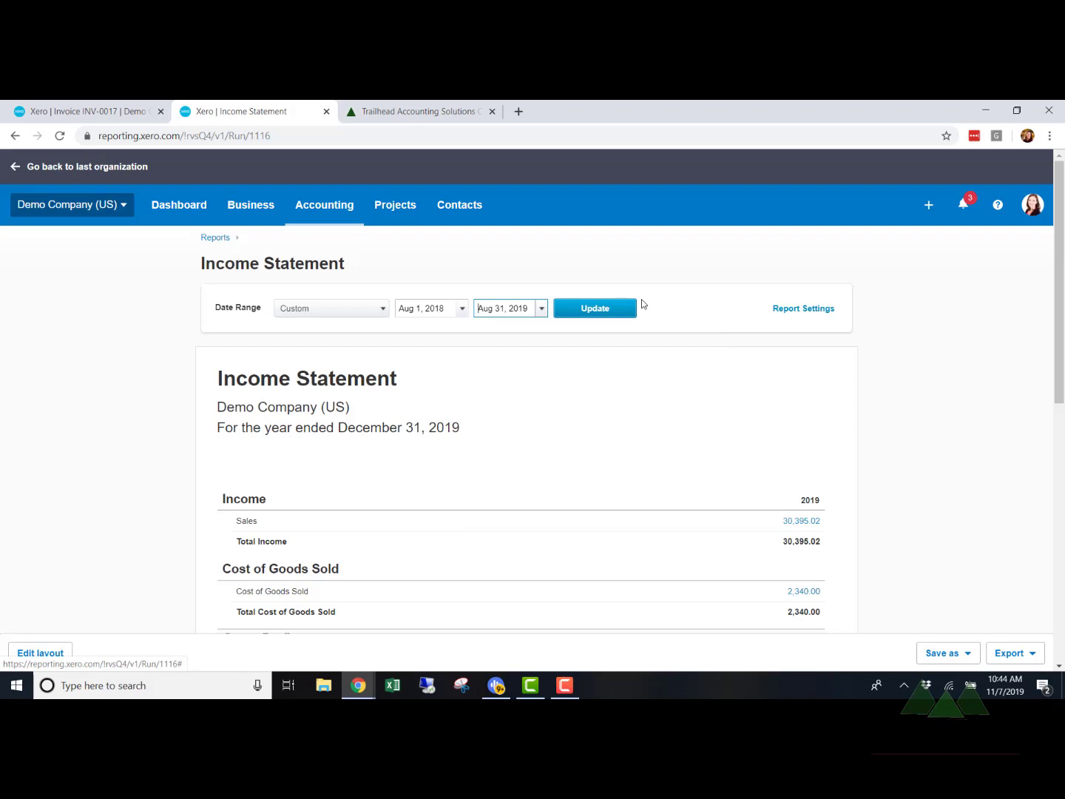
left_click(589, 315)
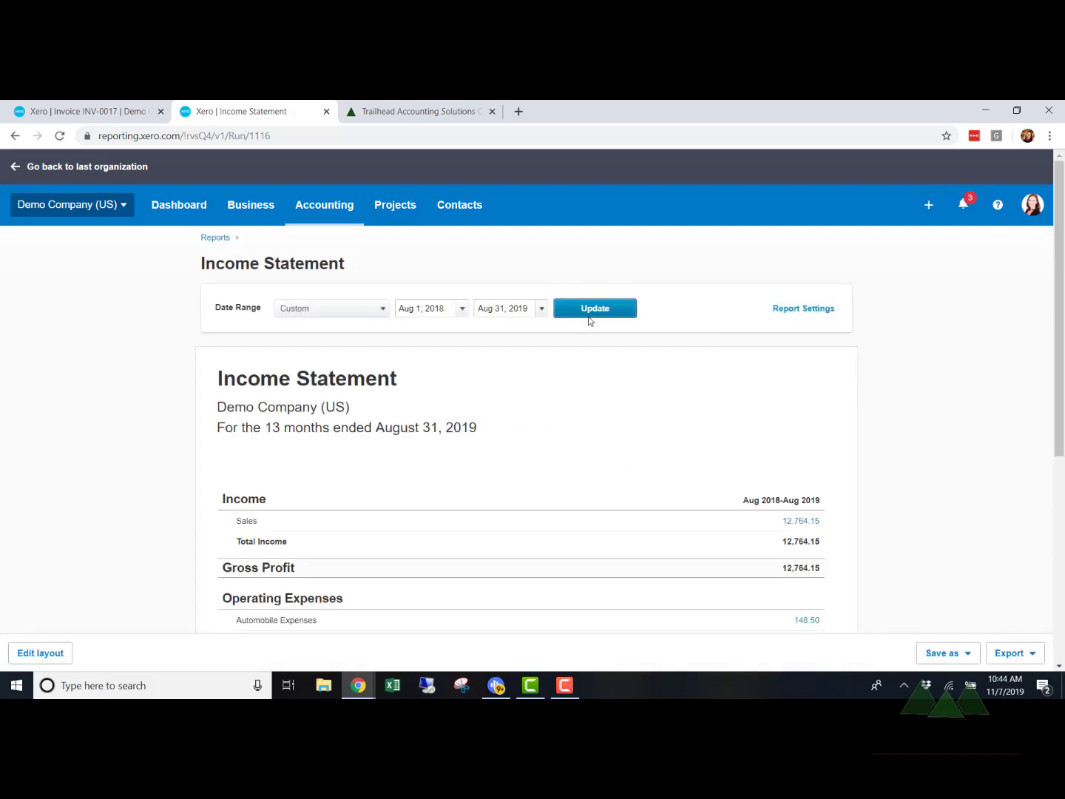
scroll(393, 324, "down", 1)
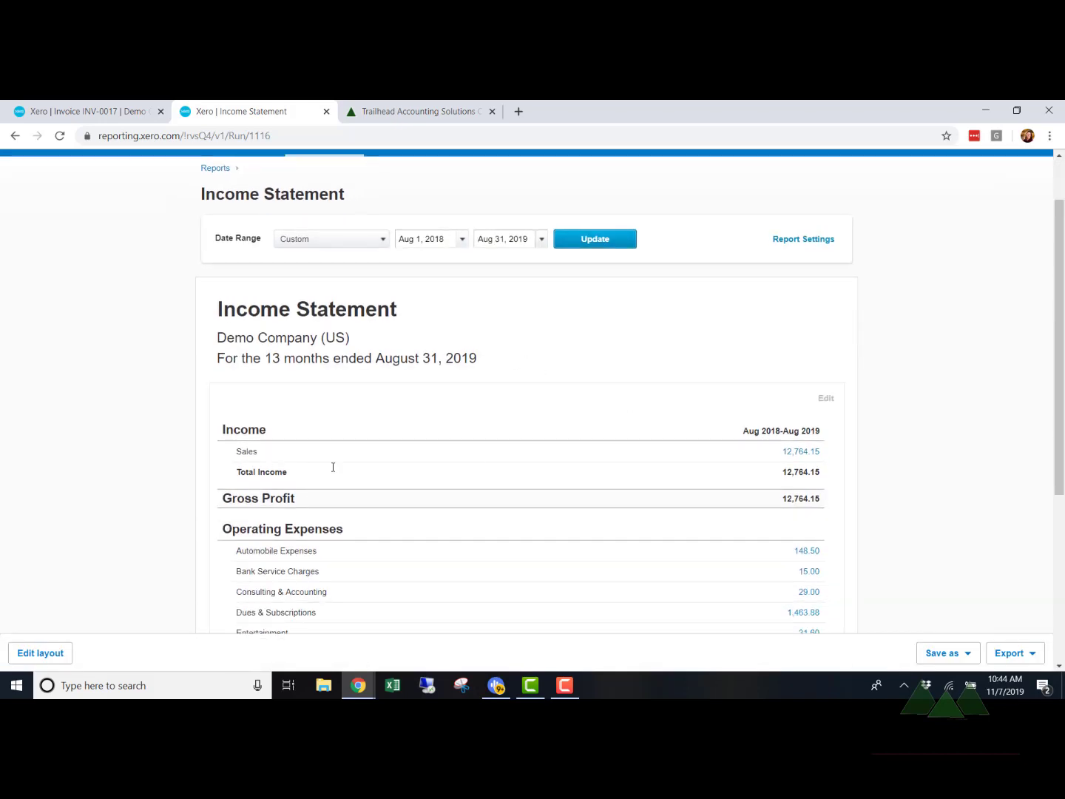
Drill into the 12,764.15 Sales figure to list the 400 - Sales account transactions.
left_click(801, 454)
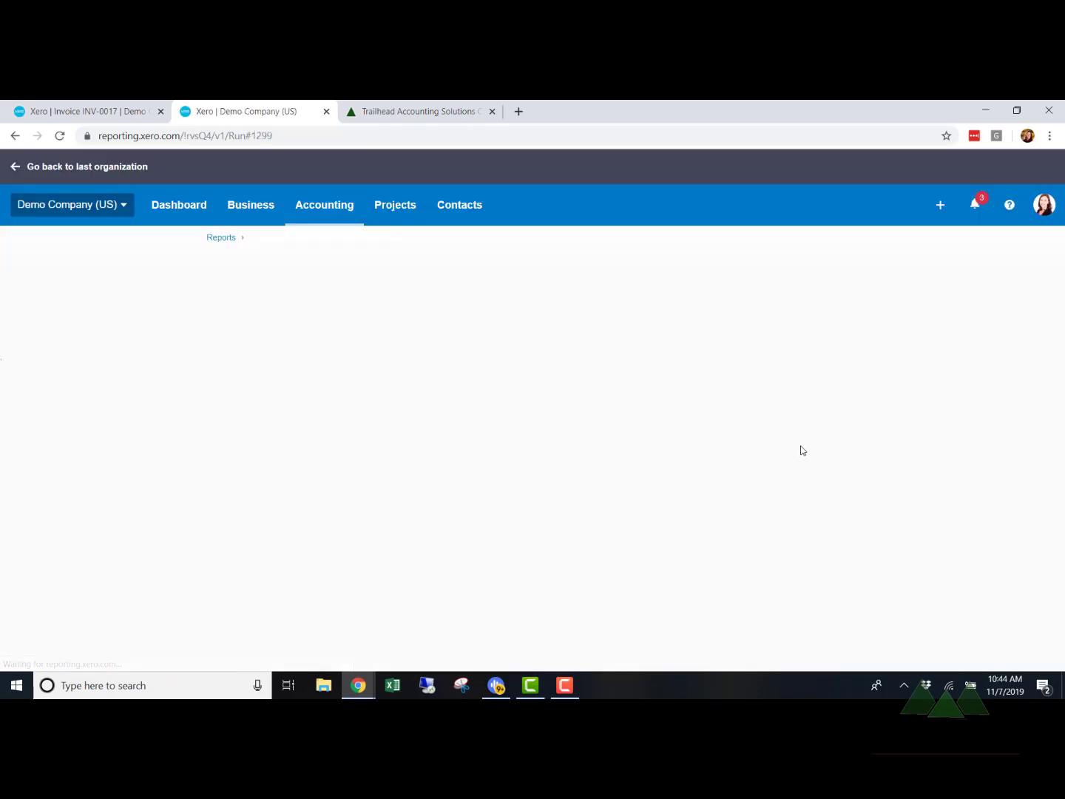
scroll(802, 448, "down", 1)
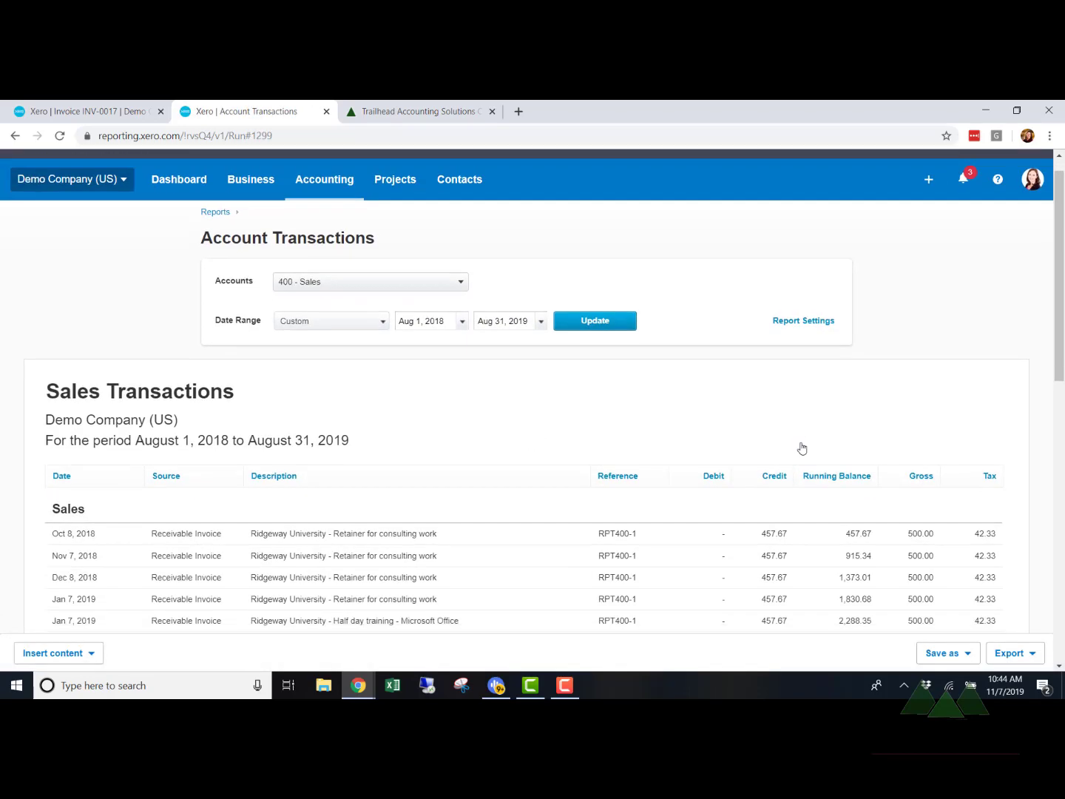
scroll(801, 448, "down", 10)
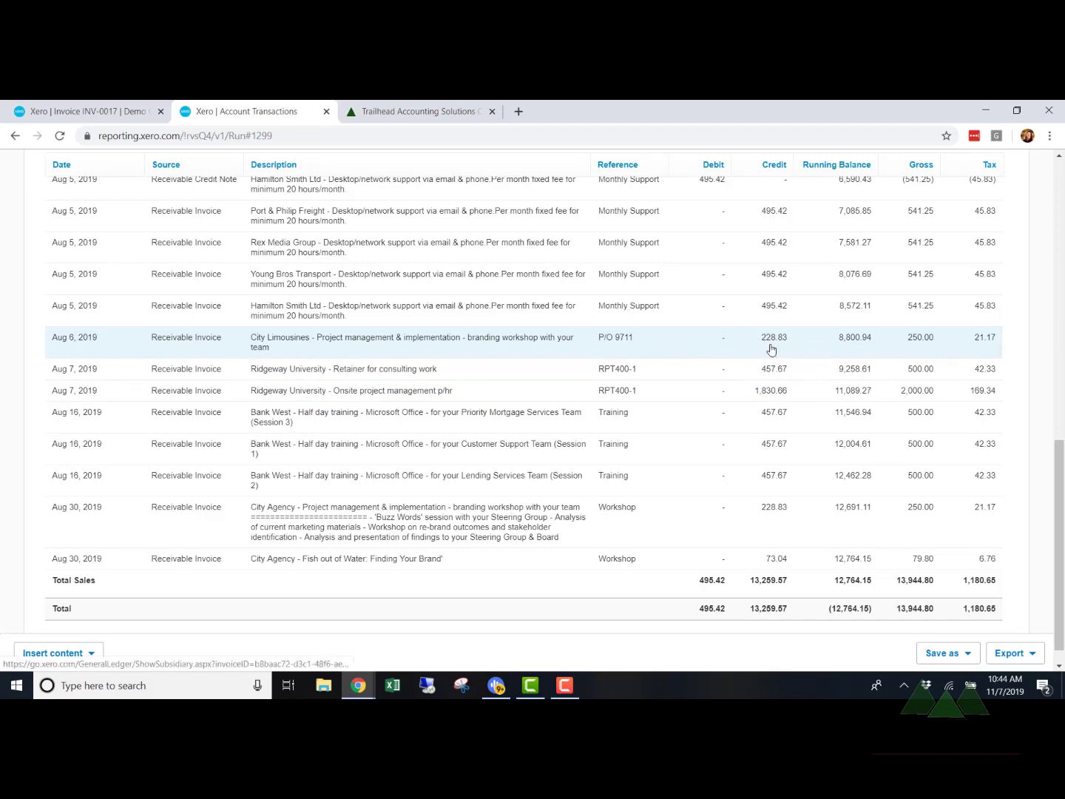
scroll(689, 362, "up", 10)
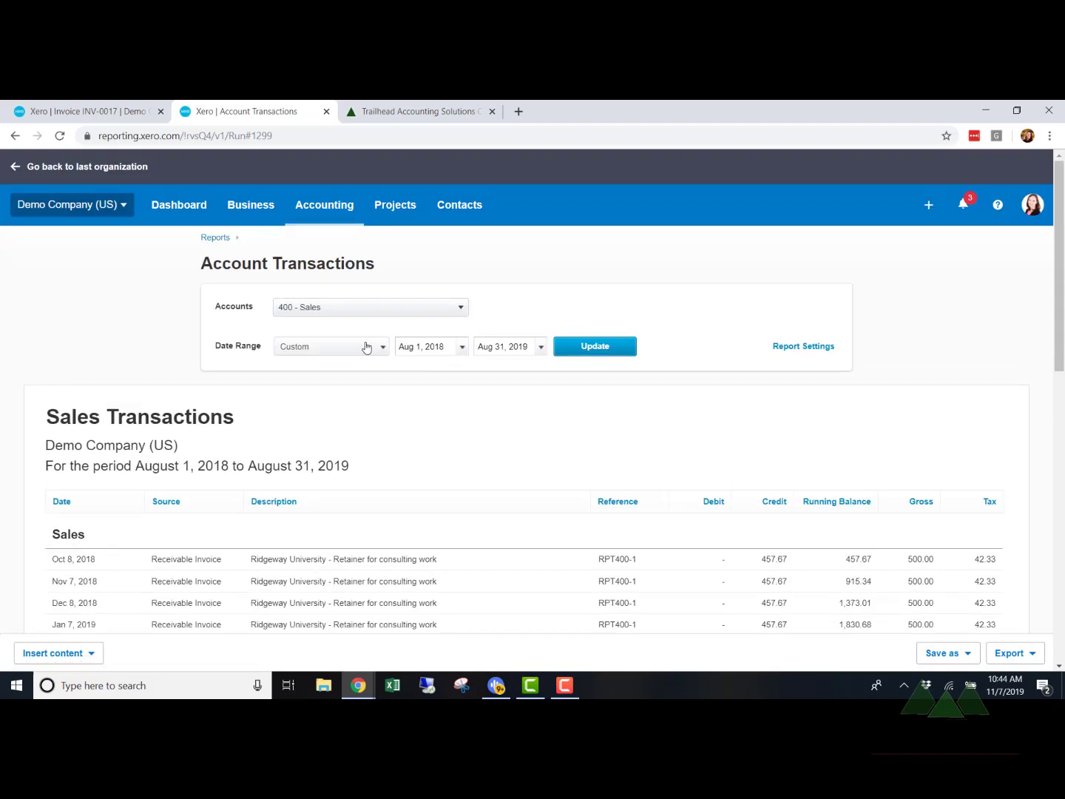
Change the transactions report start date to Dec 1, 2018.
left_click(462, 347)
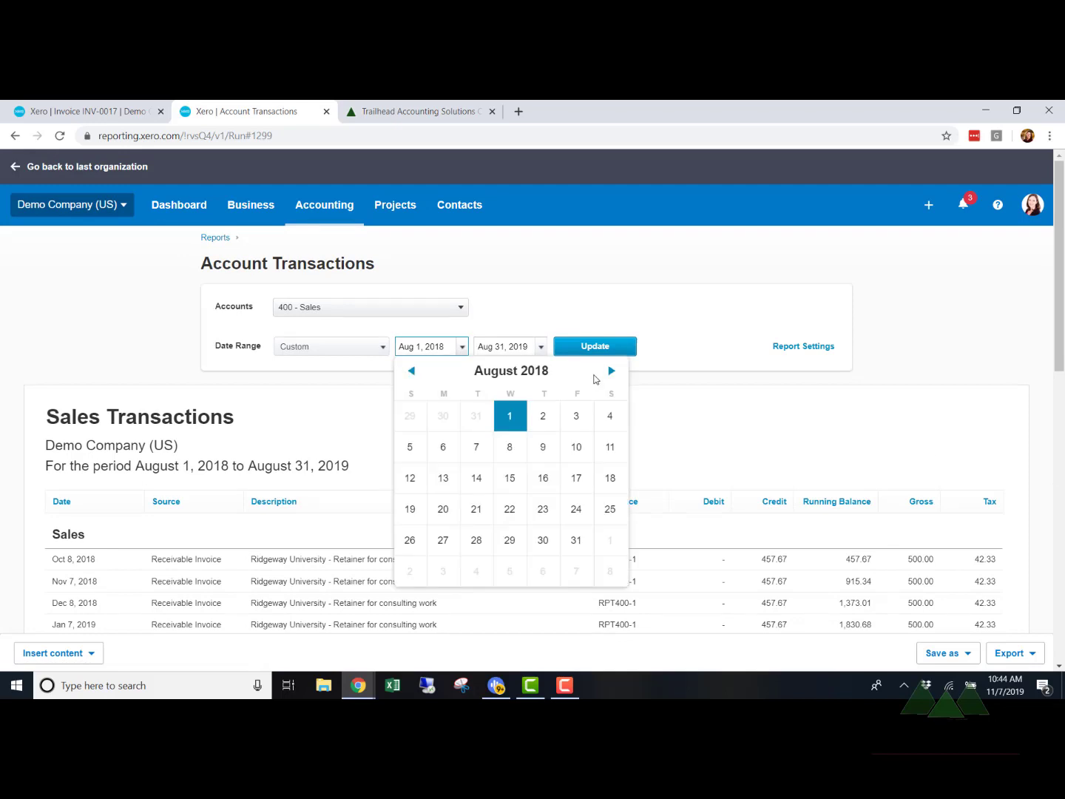
left_click(611, 371)
left_click(610, 370)
left_click(611, 371)
left_click(611, 370)
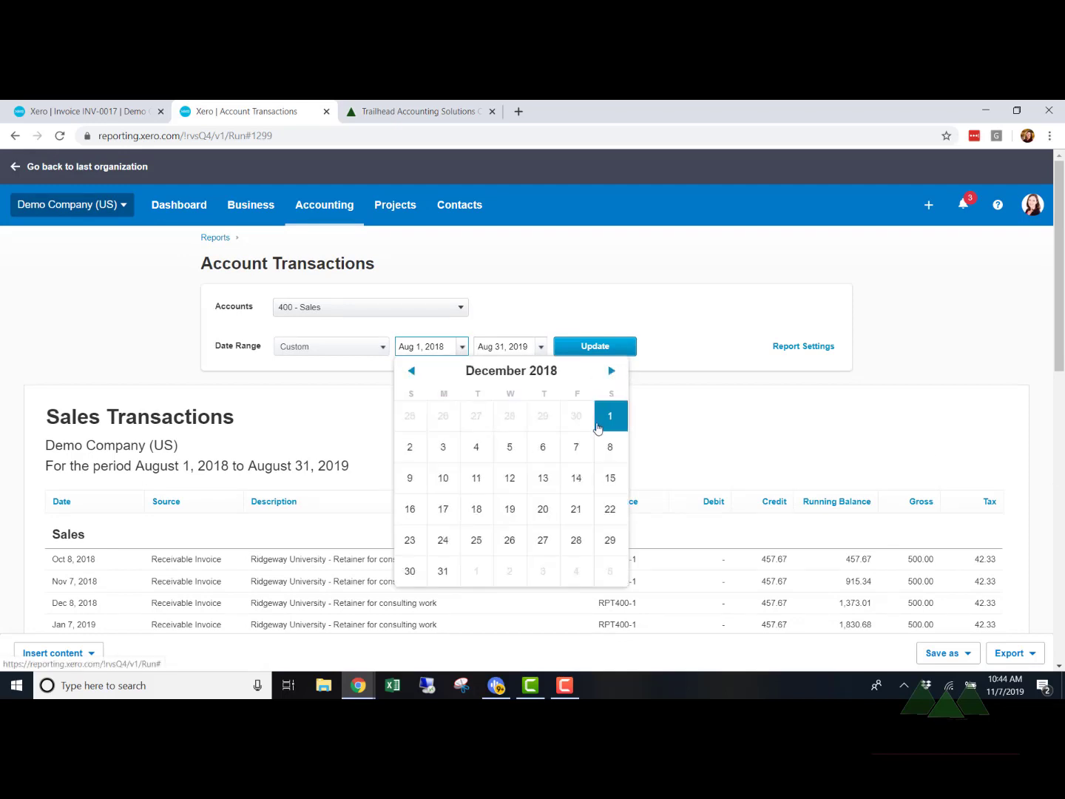
left_click(611, 419)
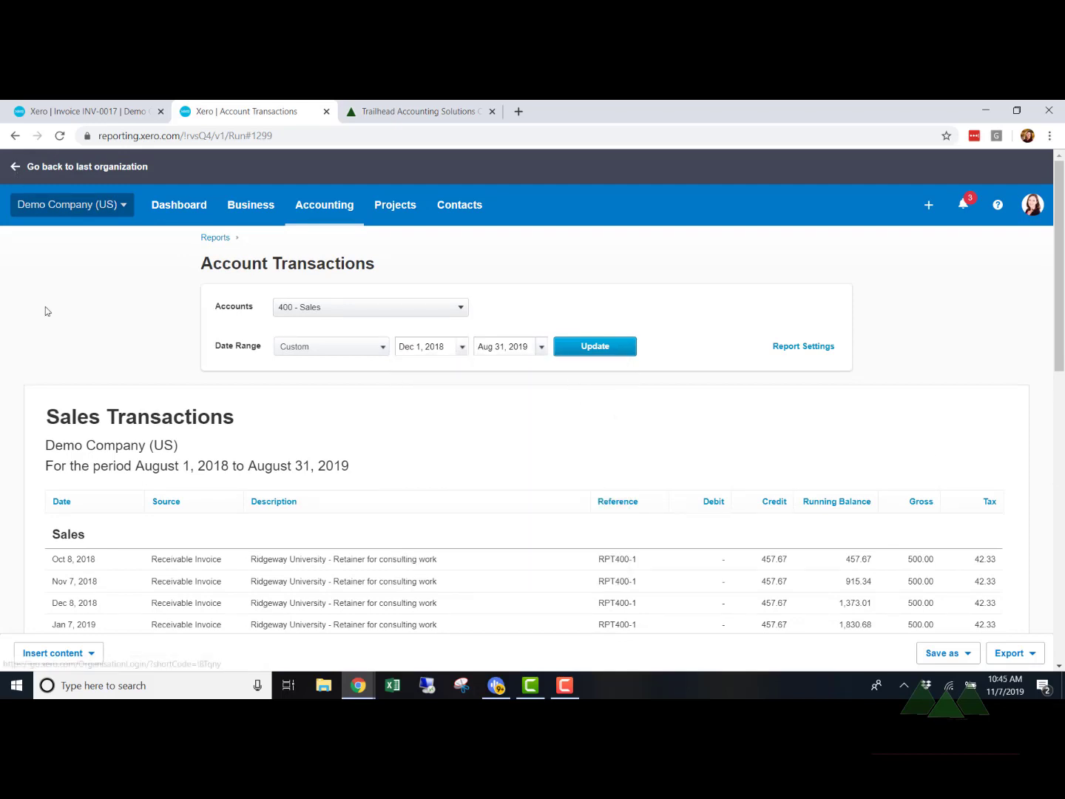
Go back to the Income Statement and set its start date to Dec 1, 2018.
left_click(16, 136)
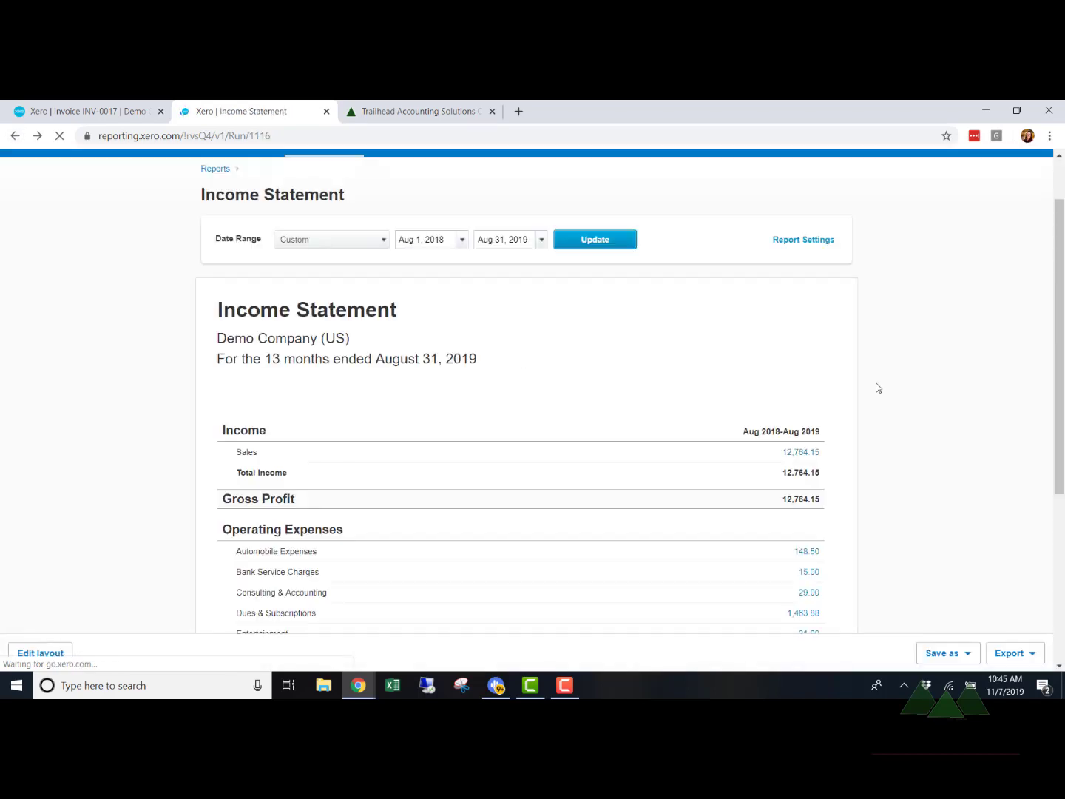
left_click(462, 239)
left_click(610, 263)
left_click(610, 264)
left_click(609, 264)
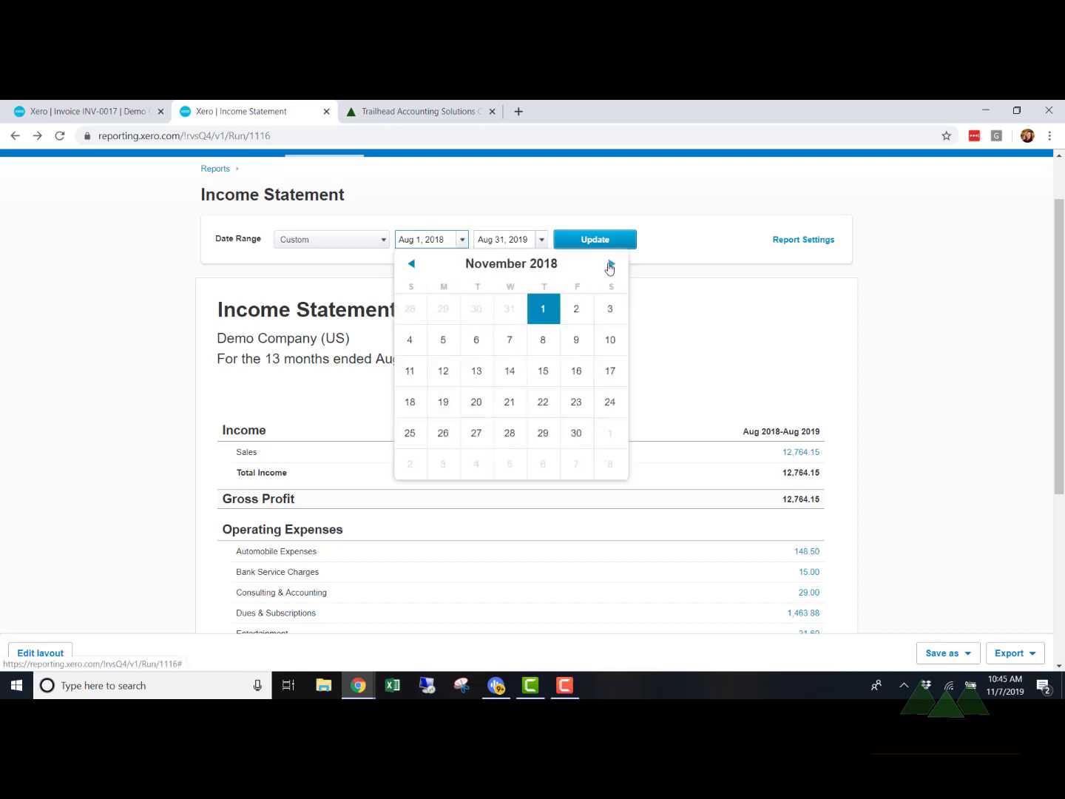
left_click(610, 264)
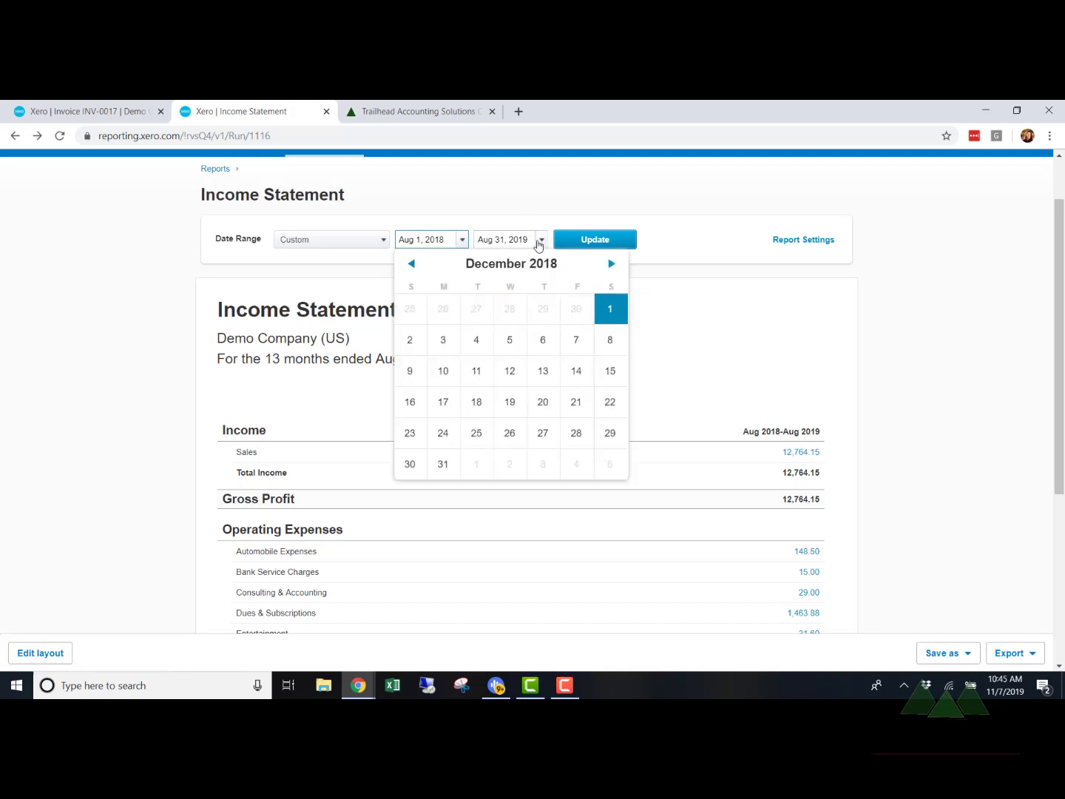
left_click(610, 308)
Set the end date to Dec 31, 2019 and update the report to show Bad Debts 624.83.
left_click(542, 239)
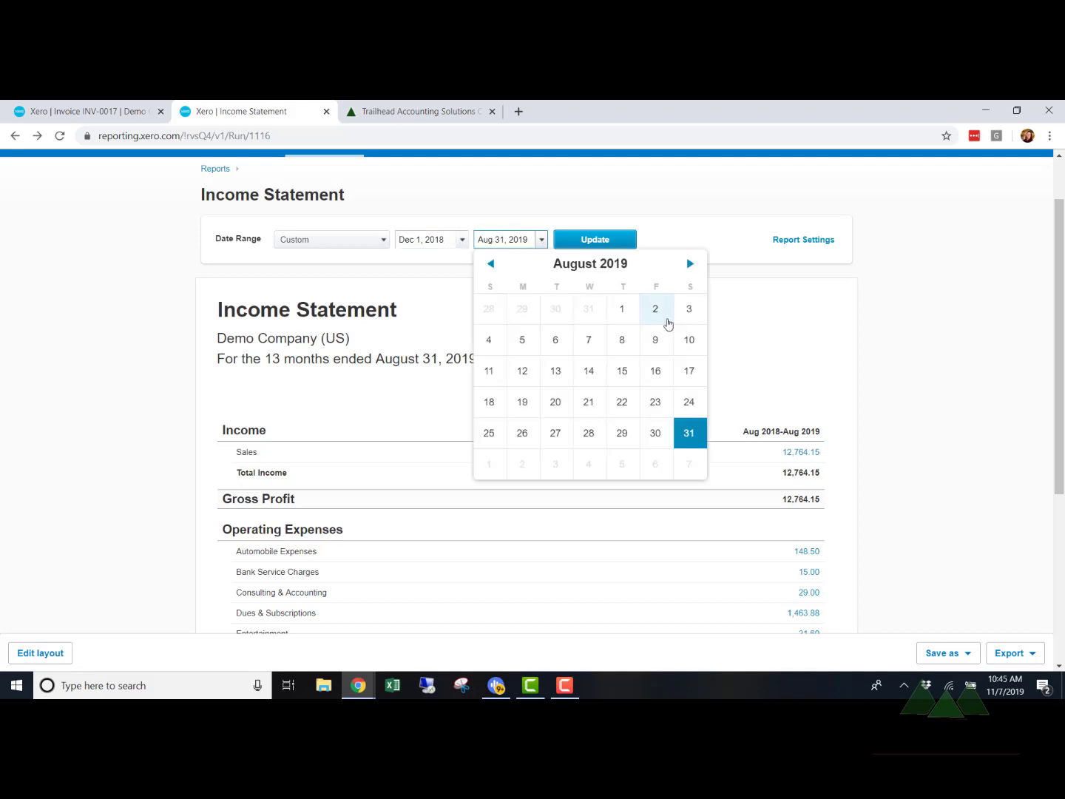
left_click(692, 264)
left_click(692, 263)
left_click(692, 264)
left_click(693, 264)
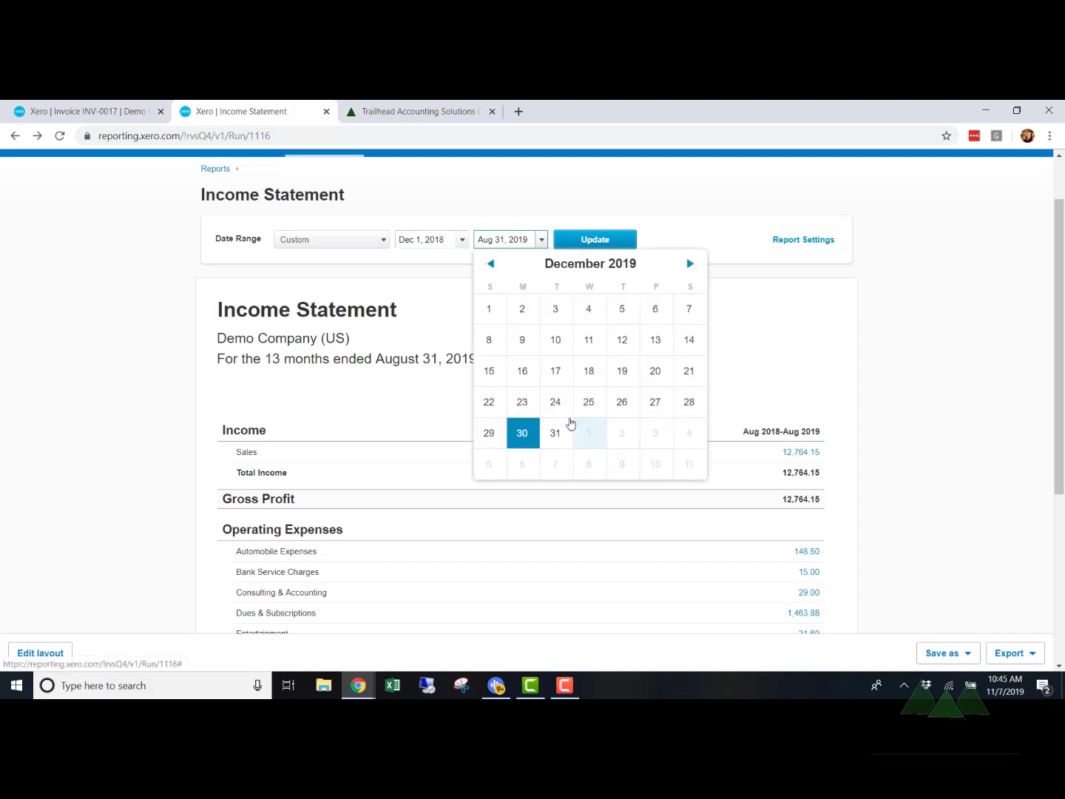
left_click(556, 433)
left_click(607, 240)
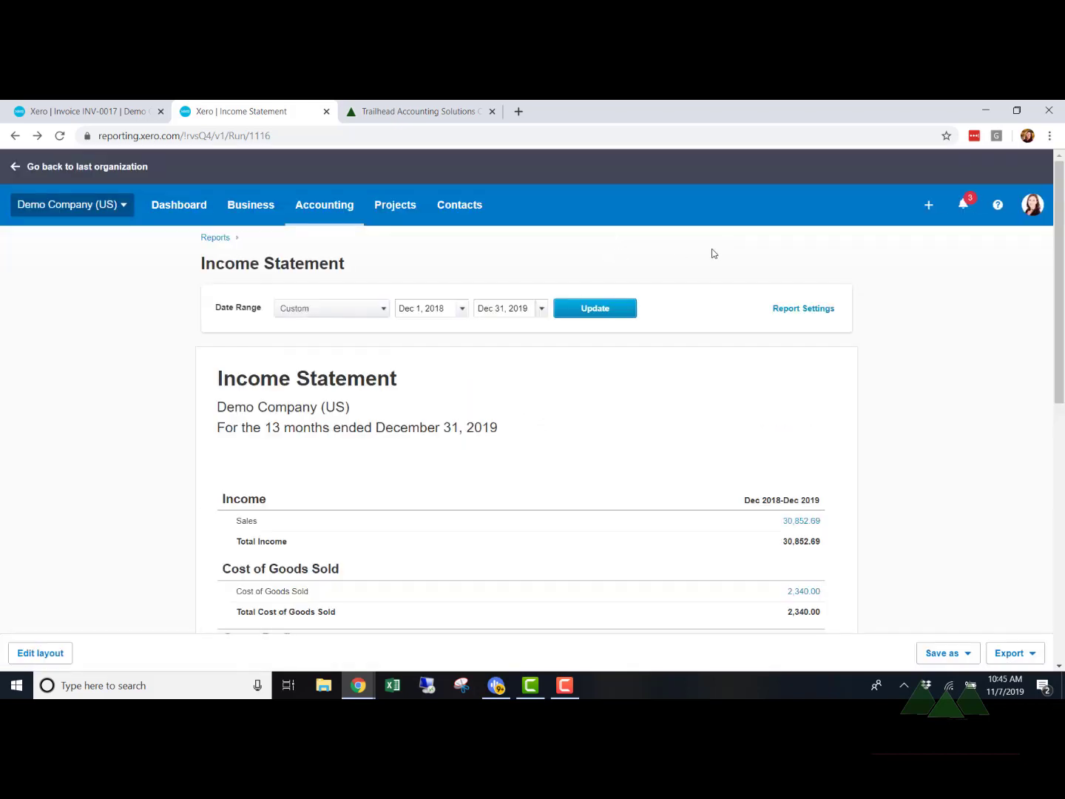
scroll(713, 318, "down", 4)
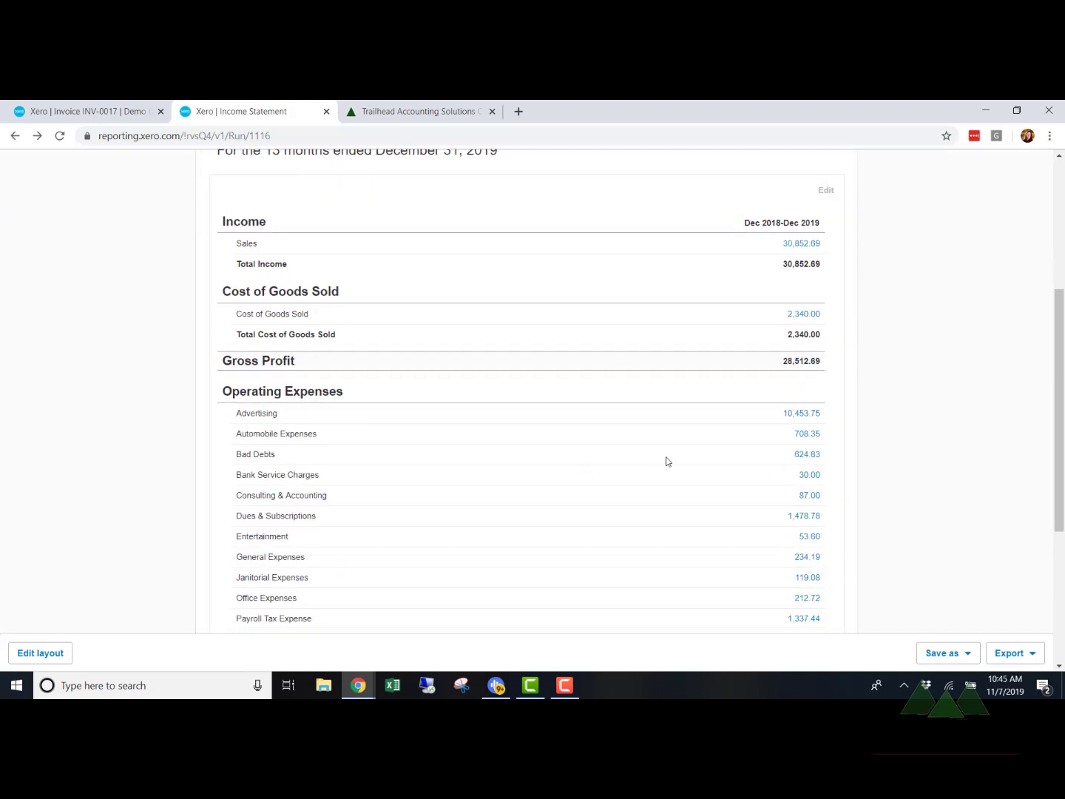
Drill into the 624.83 Bad Debts amount and review its two credit-note write-offs.
left_click(798, 456)
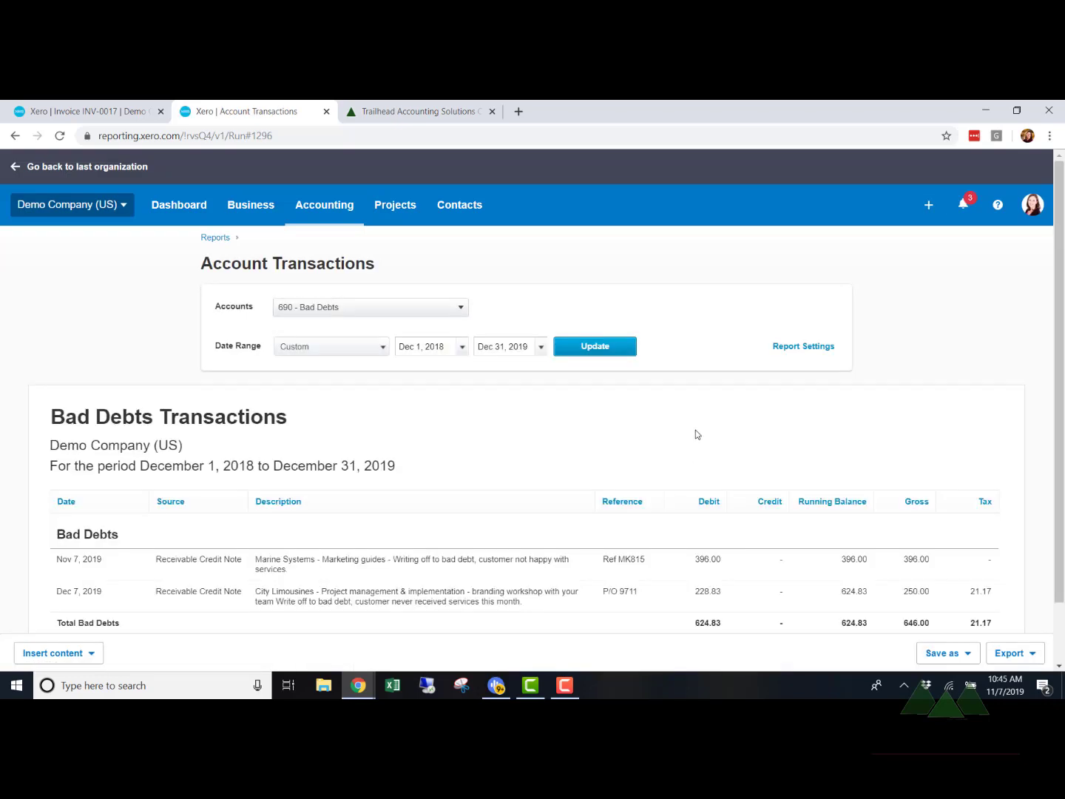
scroll(696, 431, "down", 1)
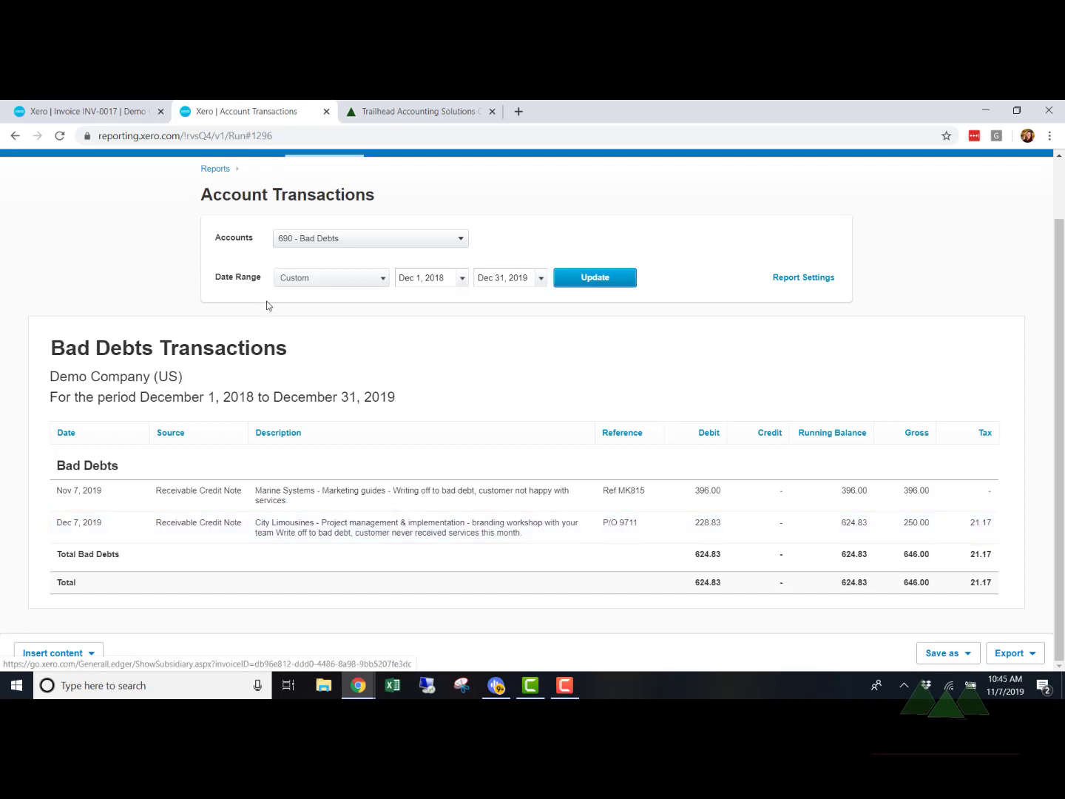
scroll(160, 289, "up", 1)
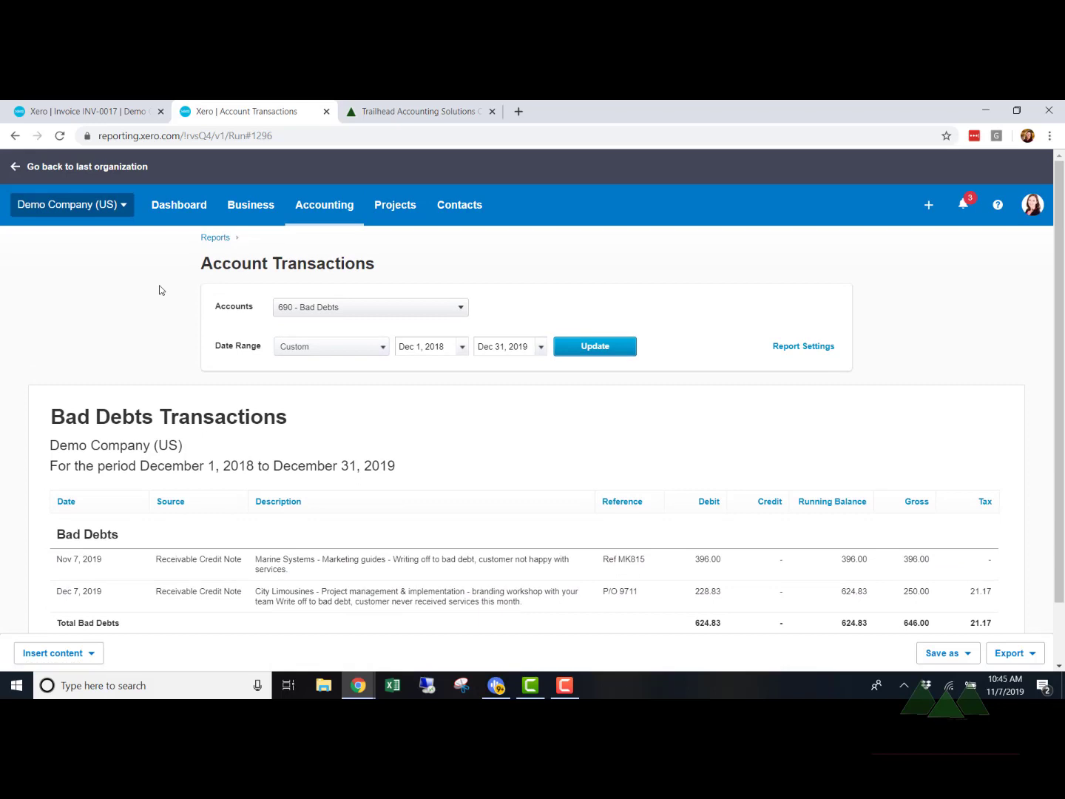